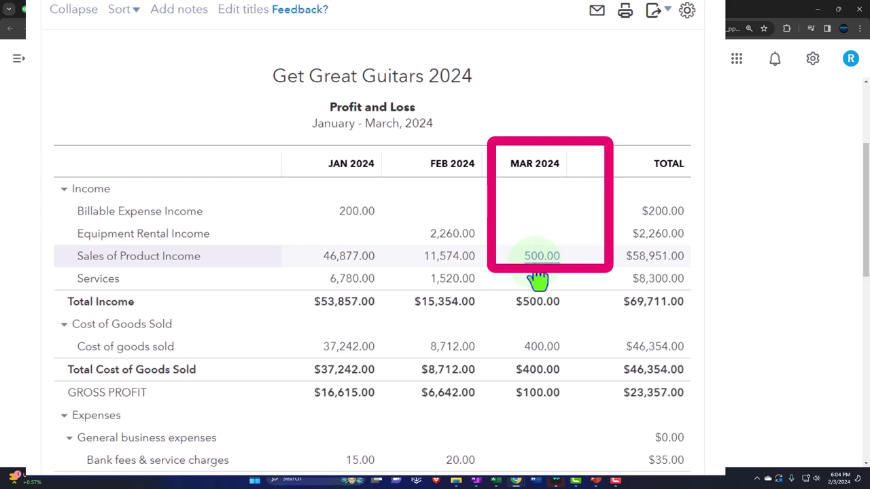
- Drill into March 2024 Sales of Product Income, examine invoice 1021's lines and sales tax, and return to the Profit and Loss report
click(540, 257)
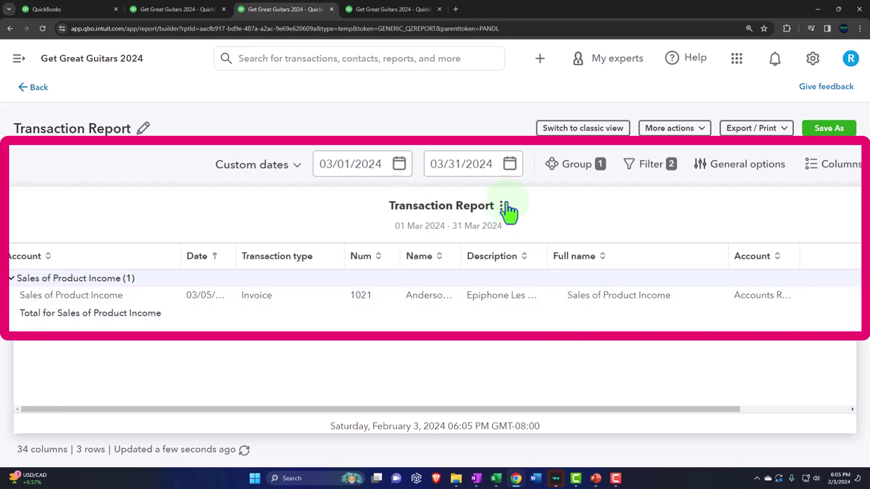
key(ctrl+minus)
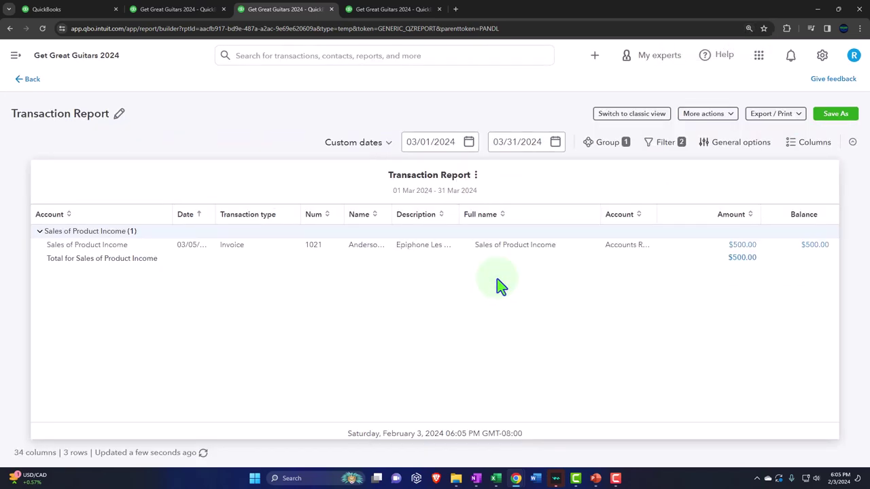
click(740, 246)
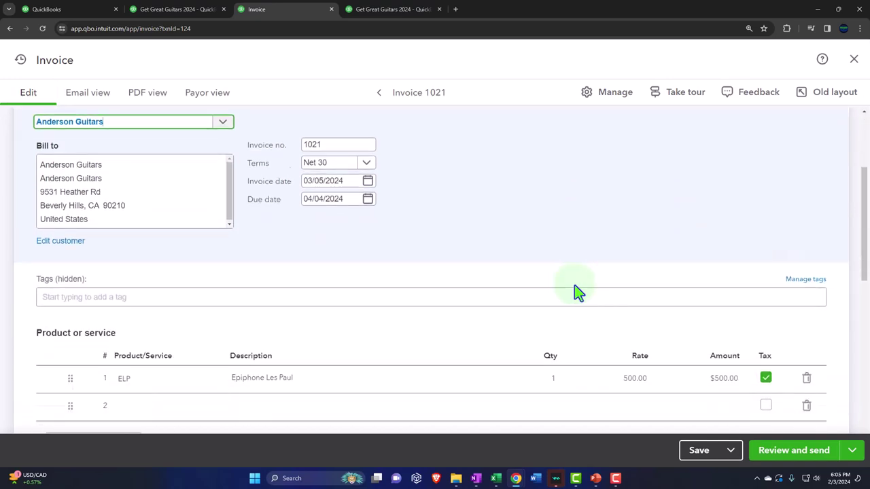
scroll(574, 289, down, 2)
click(574, 289)
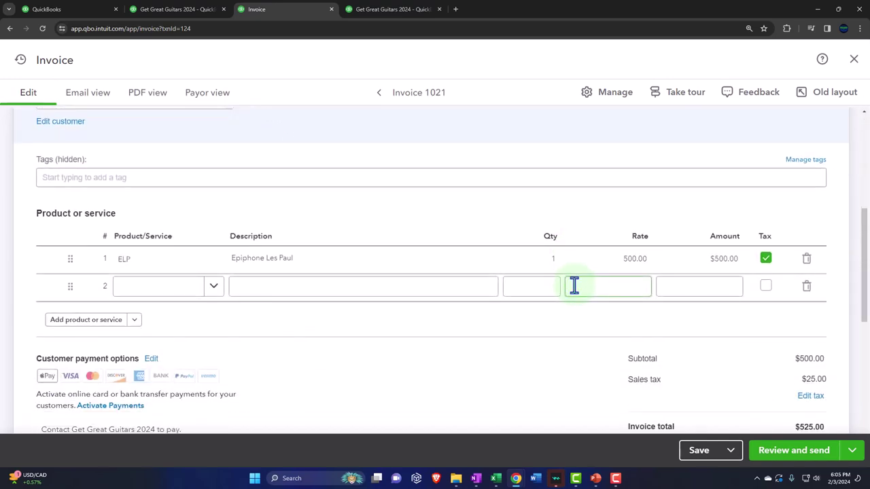
scroll(574, 286, up, 4)
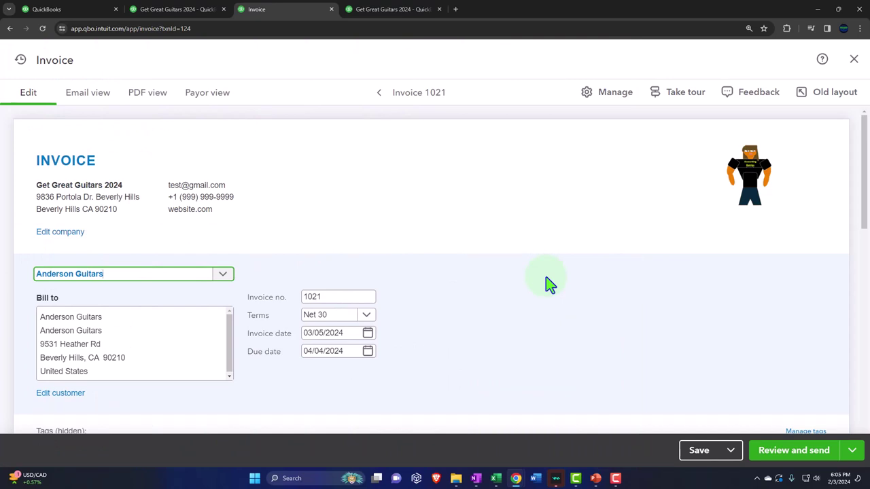
click(853, 59)
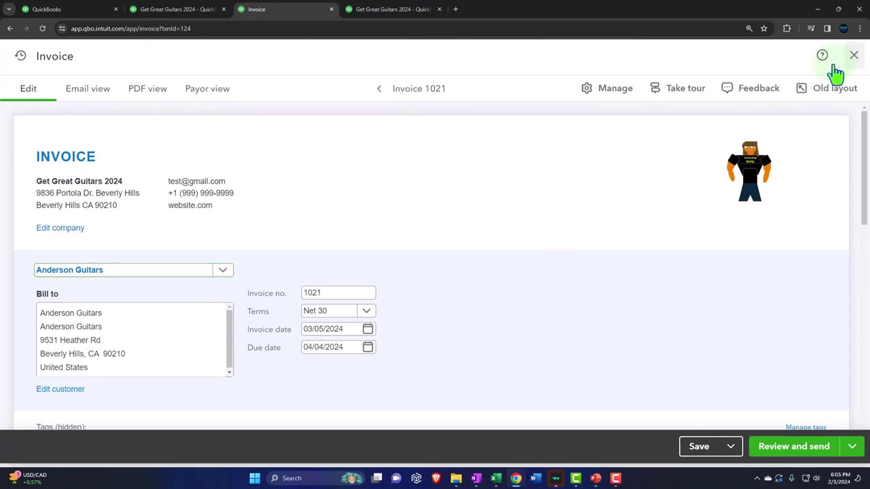
click(28, 80)
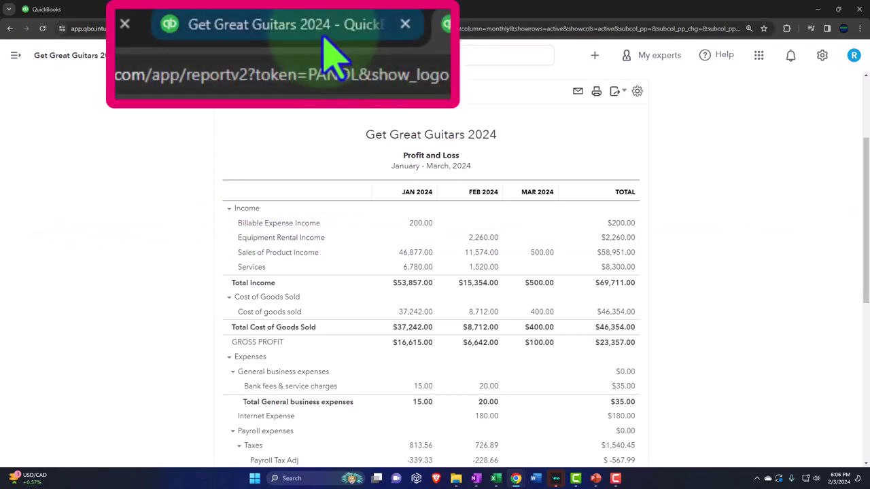
- Review the balance sheet's accounts receivable, inventory and sales tax payable lines across January to March 2024
click(181, 9)
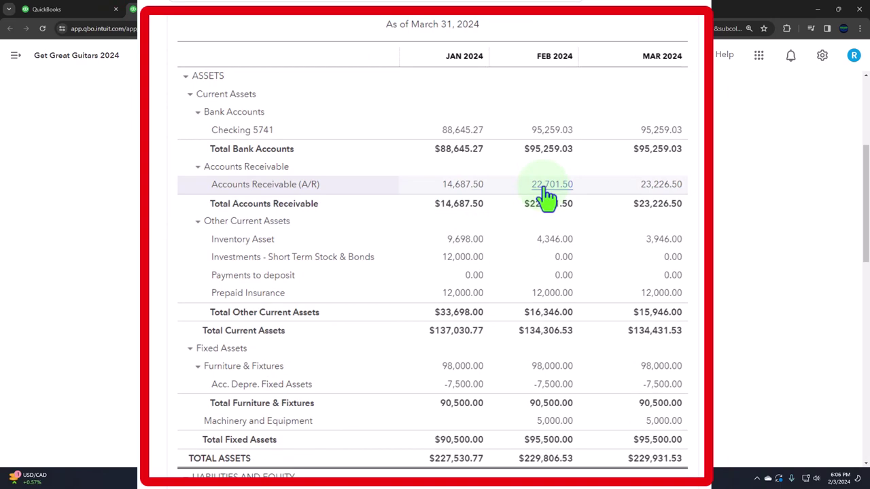
click(278, 9)
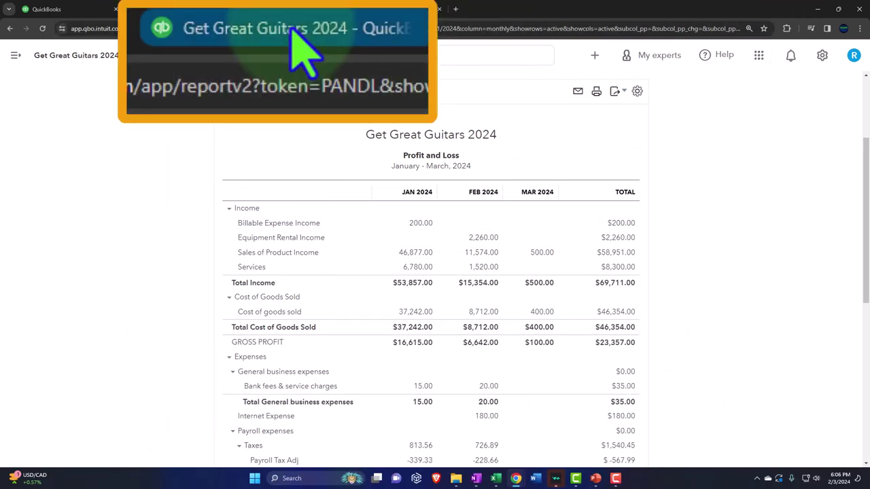
click(177, 9)
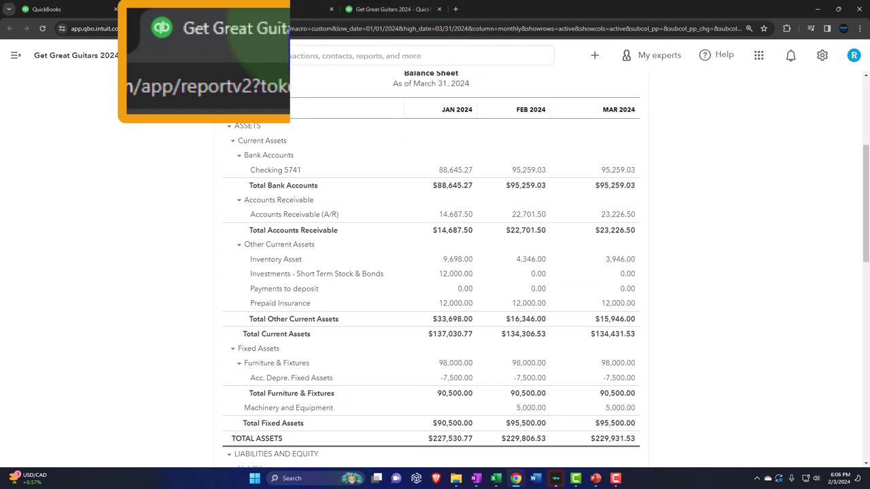
scroll(165, 192, down, 5)
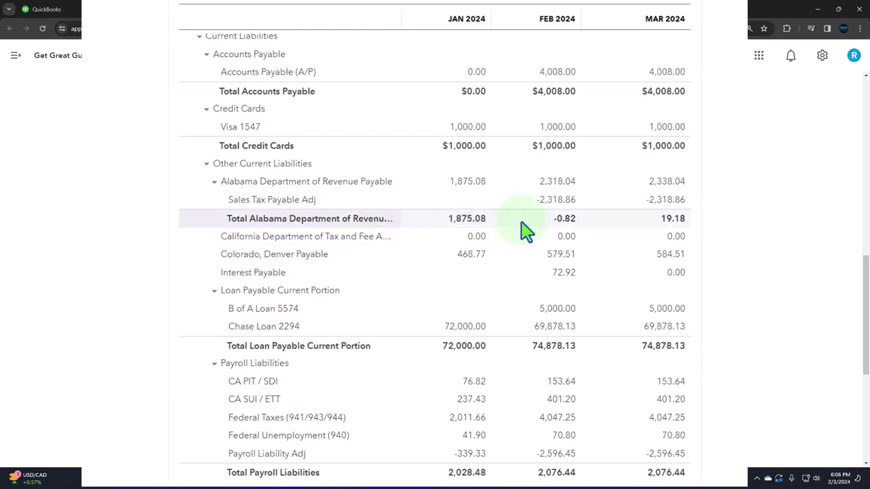
scroll(527, 231, up, 5)
scroll(527, 231, up, 2)
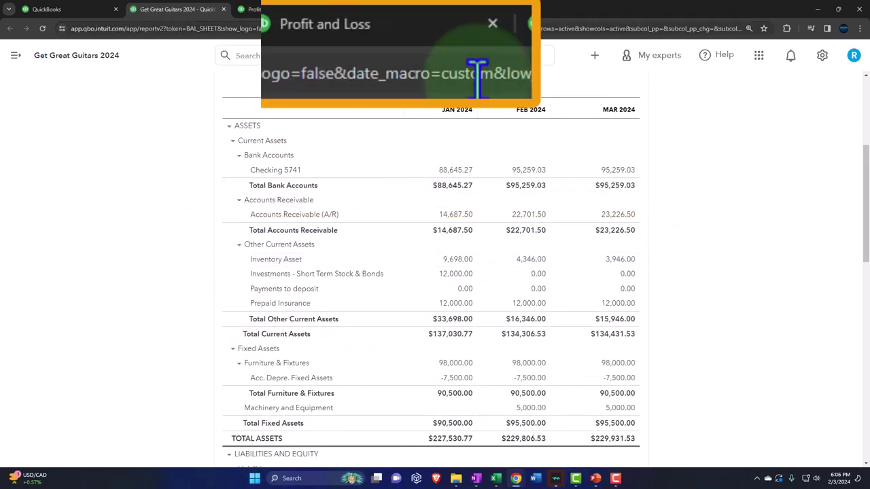
- Drill into February 2024 Sales of Product Income on the Profit and Loss and consult the adjusting entry worksheet in Excel
click(265, 9)
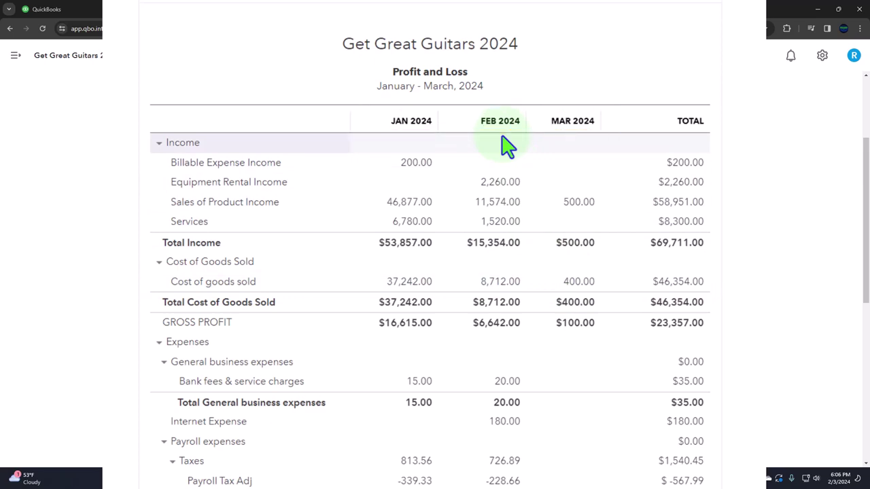
click(498, 204)
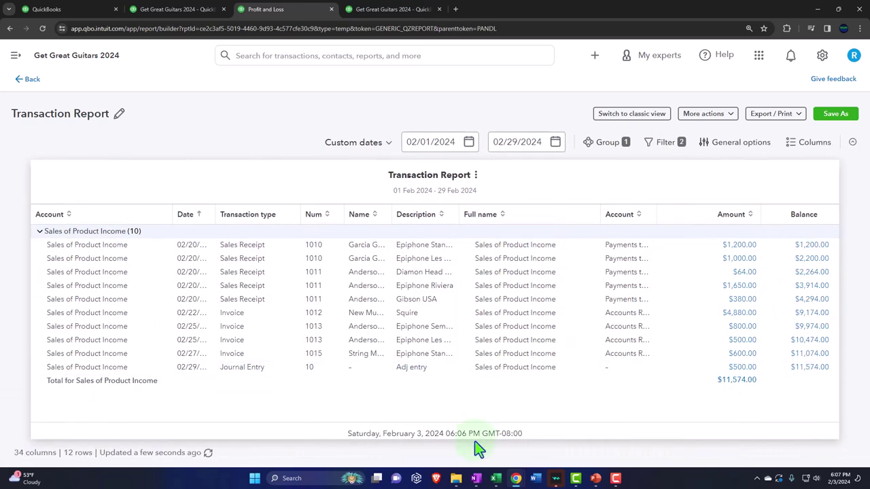
click(496, 478)
drag(499, 481, 615, 479)
click(93, 153)
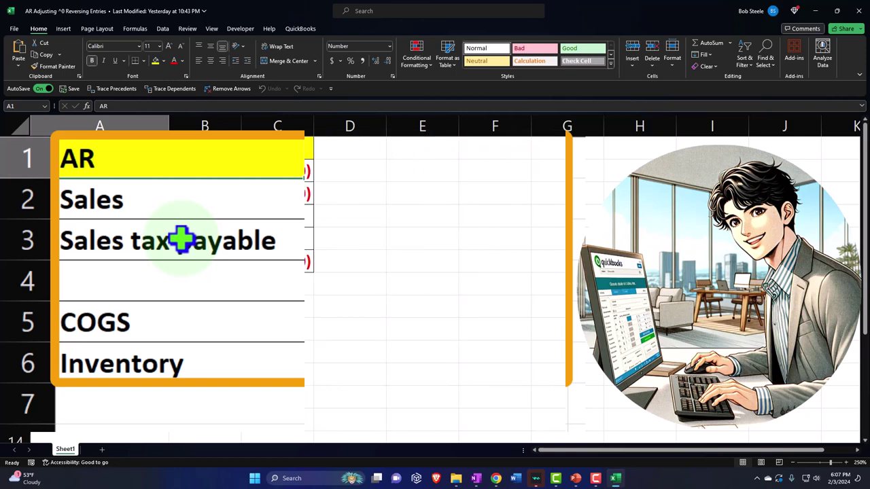
click(615, 479)
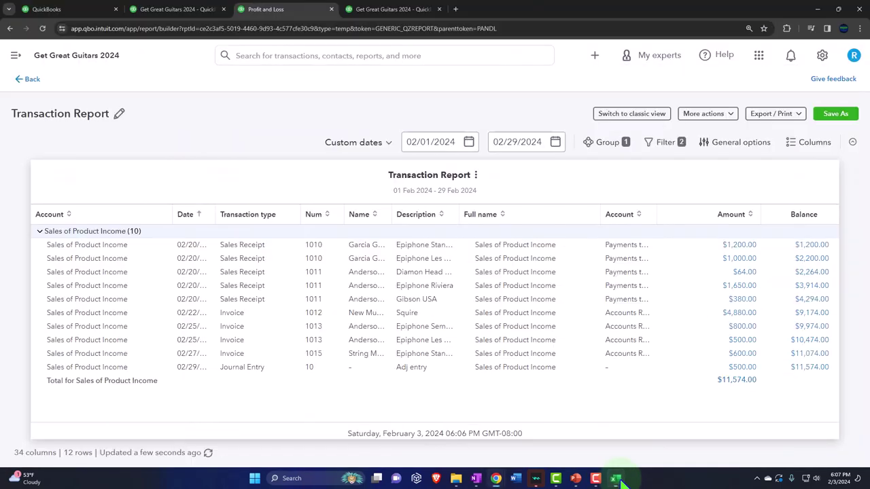
- Open the 02/29/2024 journal entry 10, compare its lines with the Excel adjusting entry, and close it
click(744, 368)
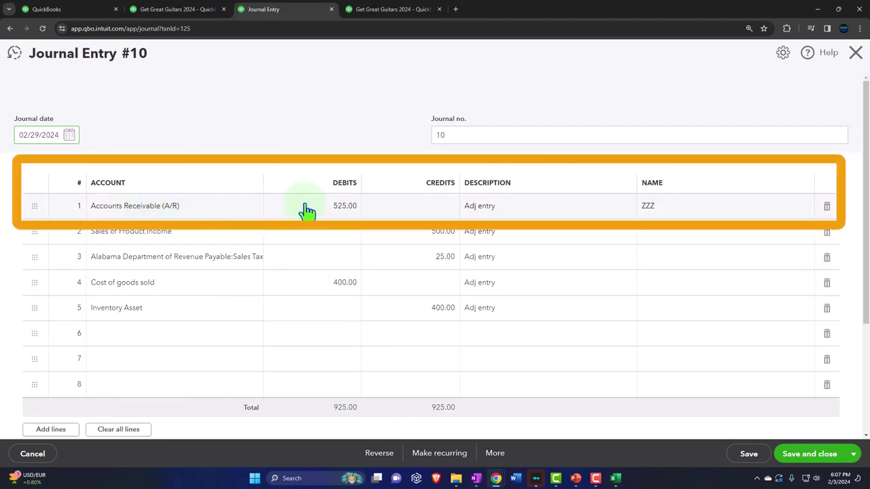
click(615, 477)
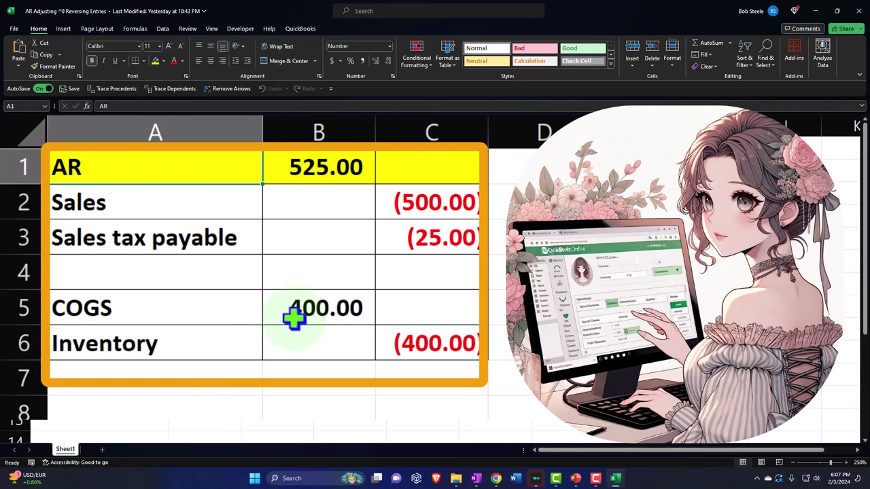
click(416, 197)
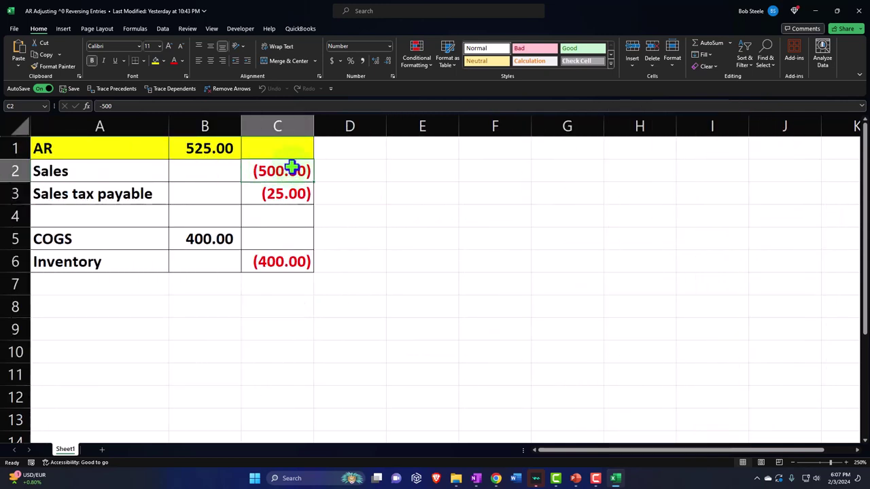
click(614, 479)
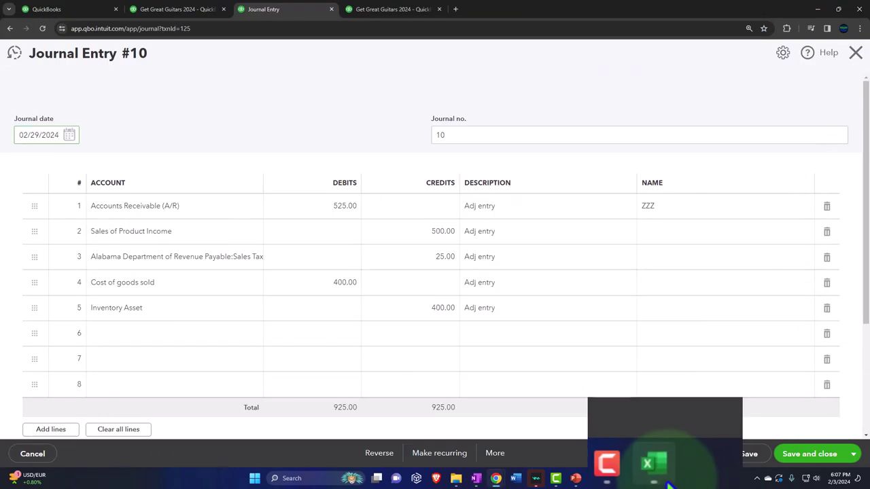
click(852, 55)
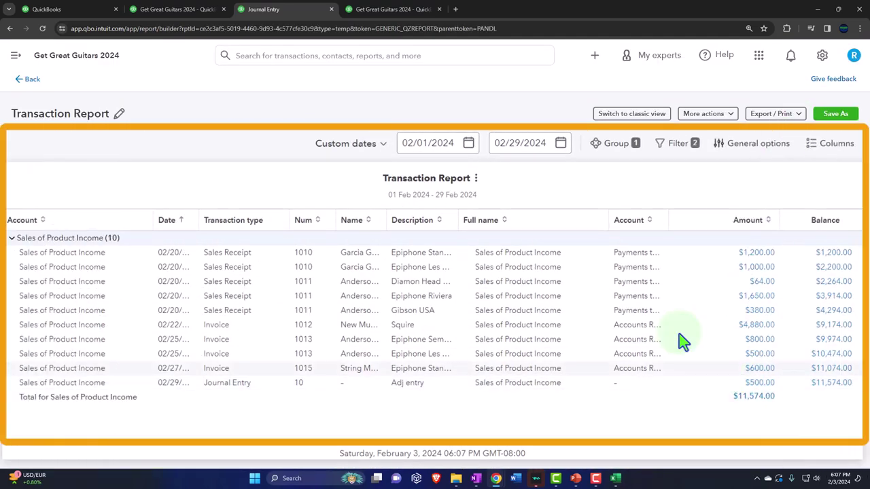
- Extend the transaction report's end date to 03/29/2024
click(503, 143)
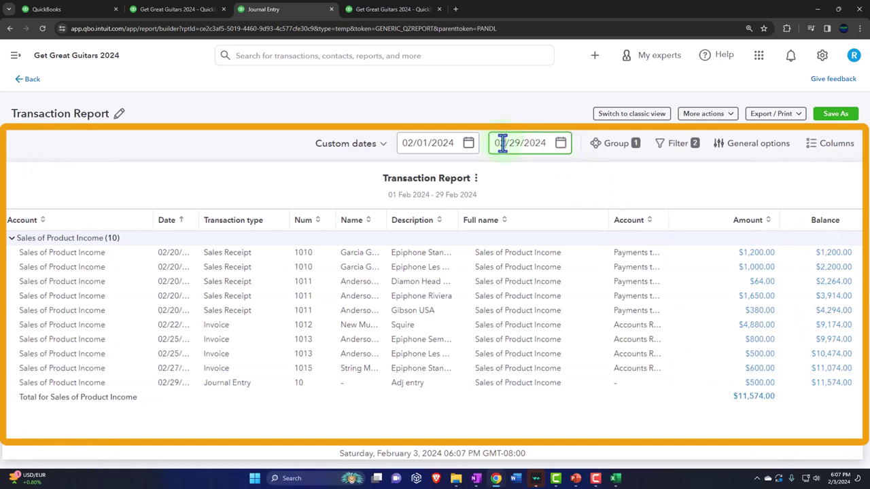
click(503, 142)
text(3)
key(Tab)
key(Tab)
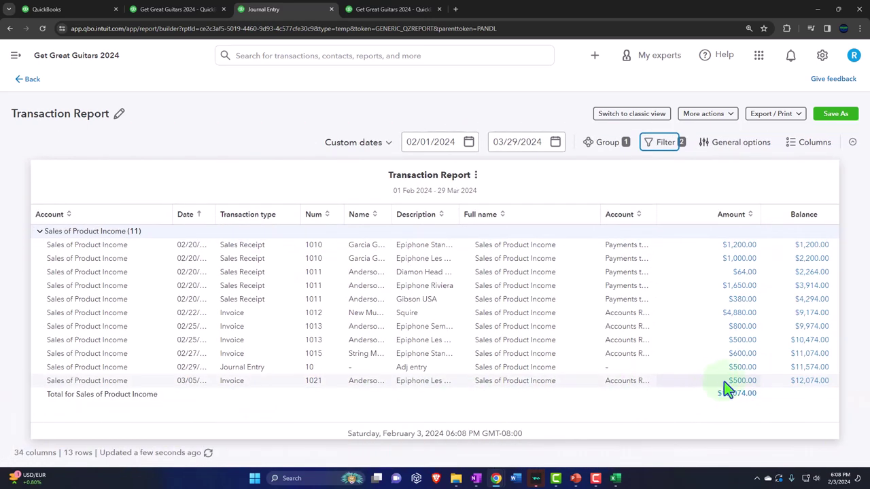
- Reopen journal entry 10 and compare it with the Sales and Sales tax payable rows of the Excel worksheet
click(742, 370)
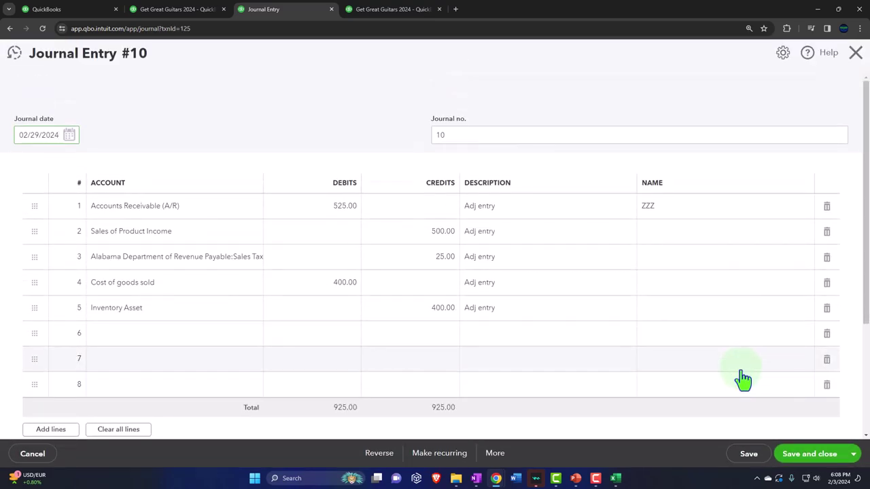
click(615, 478)
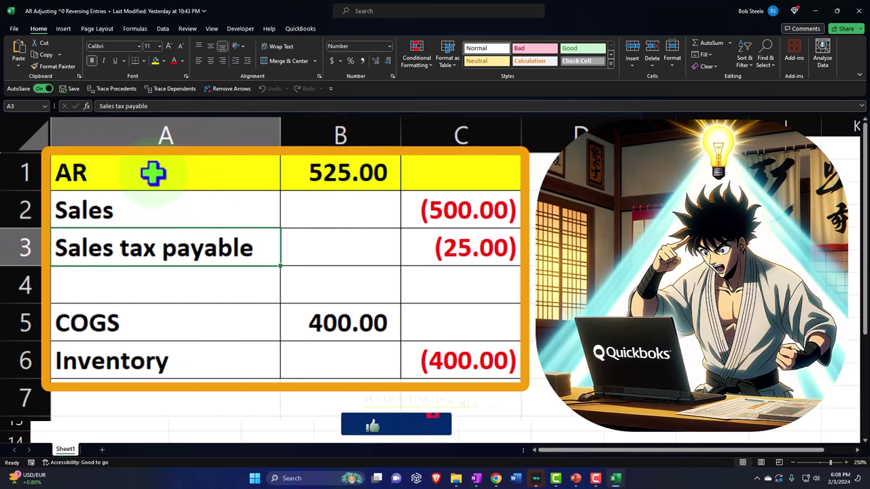
drag(161, 198, 446, 249)
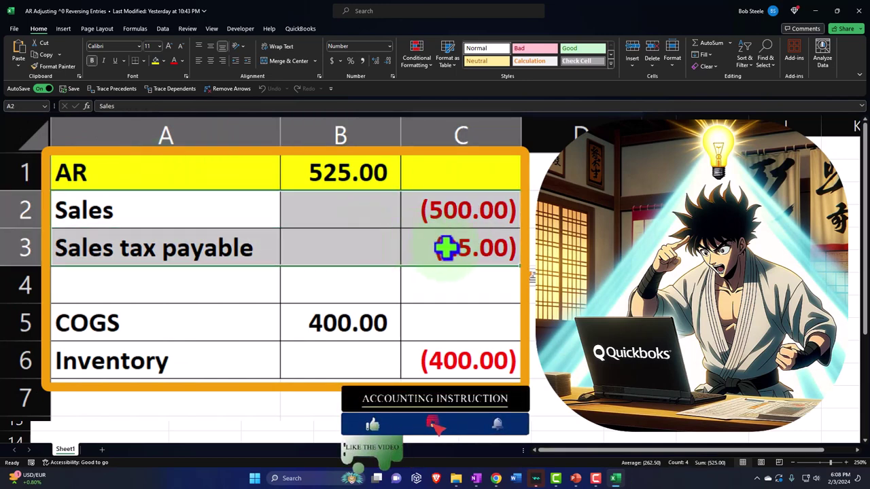
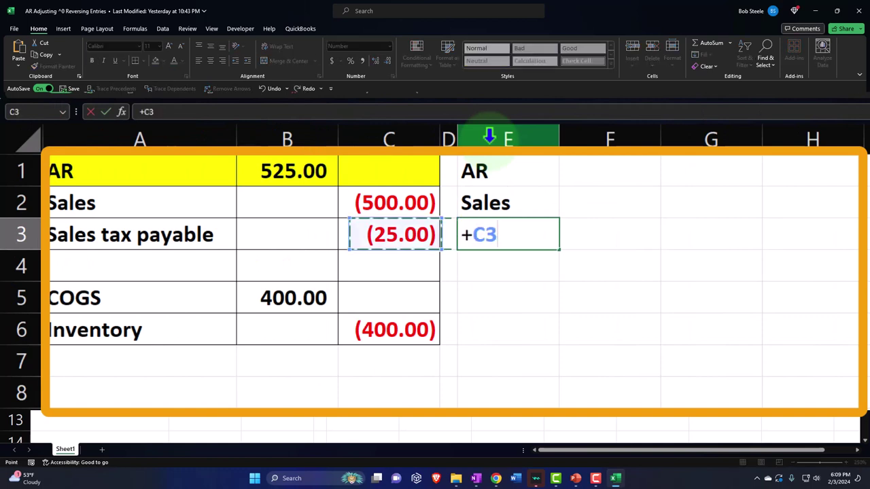
- Link E3 and E5 to the Sales tax payable and COGS labels in column A, keeping row 4 blank
key(Return)
key(Down)
text(+)
key(Left)
key(Left)
key(Left)
key(Left)
key(Return)
- Link E6 to the Inventory label in A6 and widen column E to fit its labels
text(+)
key(Left)
key(Left)
key(Left)
key(Left)
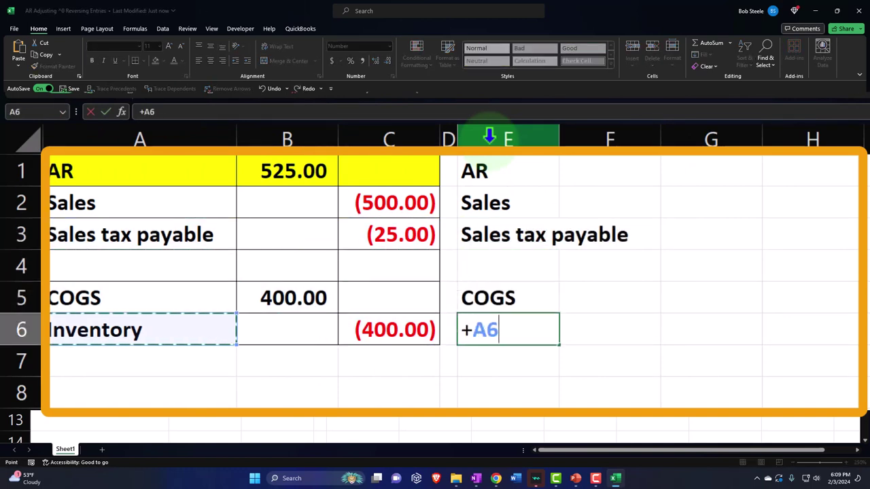
key(Return)
drag(560, 136, 641, 135)
- Enter the reversing AR credit in G1 as the negative of B1
click(270, 176)
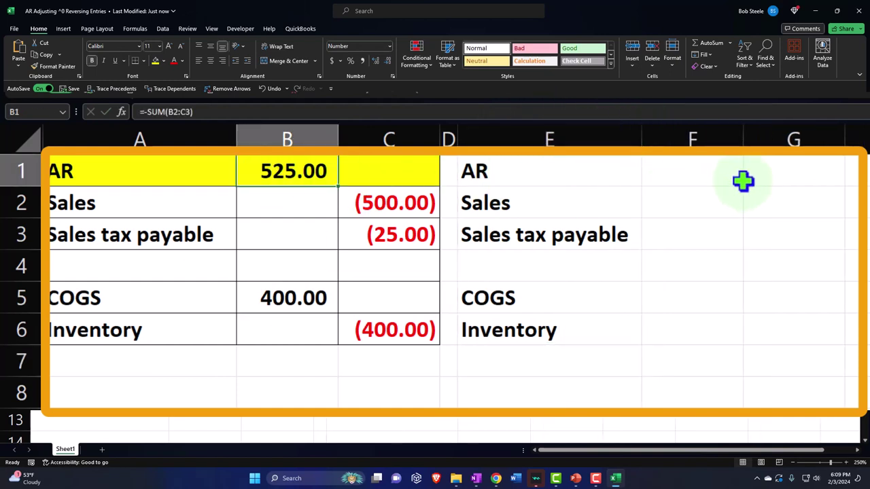
click(780, 170)
text(-)
key(Left)
key(Left)
key(Left)
key(Left)
key(Left)
key(Left)
key(Right)
key(Return)
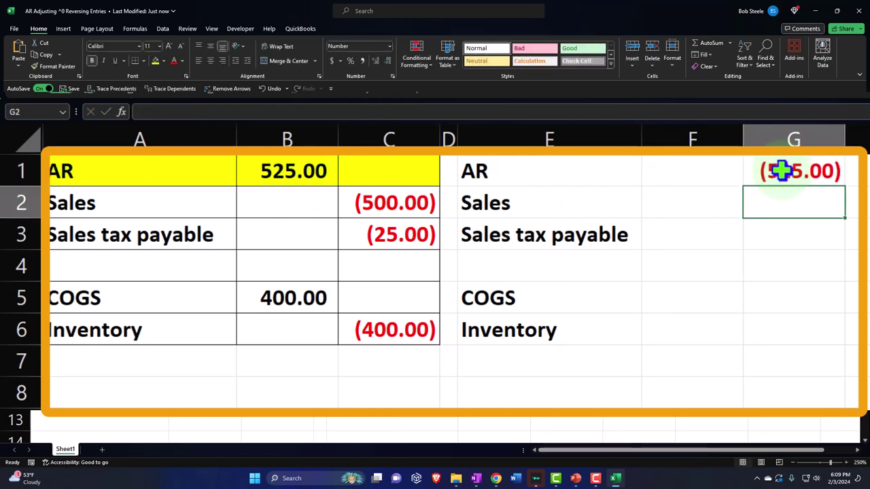
- Enter the reversing debits for Sales and Sales tax payable in F2 and F3 as the negatives of C2 and C3
key(Left)
text(-)
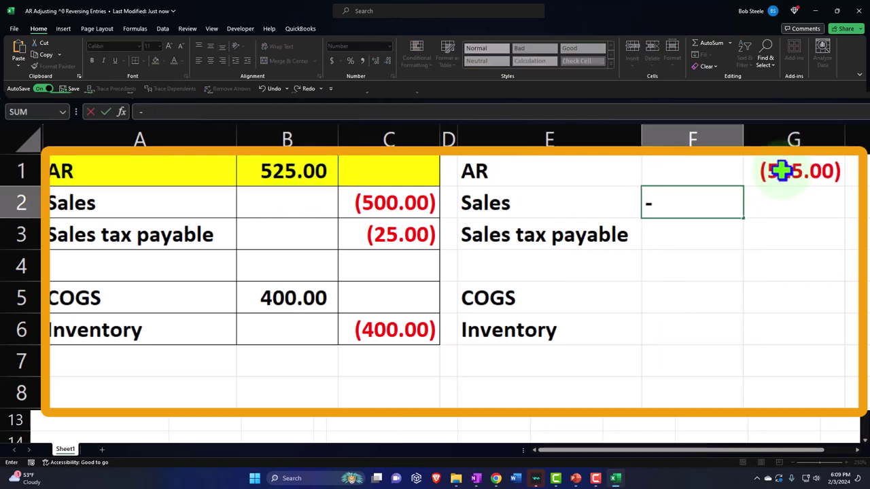
key(Left)
key(Left)
key(Left)
key(Return)
text(-)
key(Left)
key(Left)
key(Left)
key(Return)
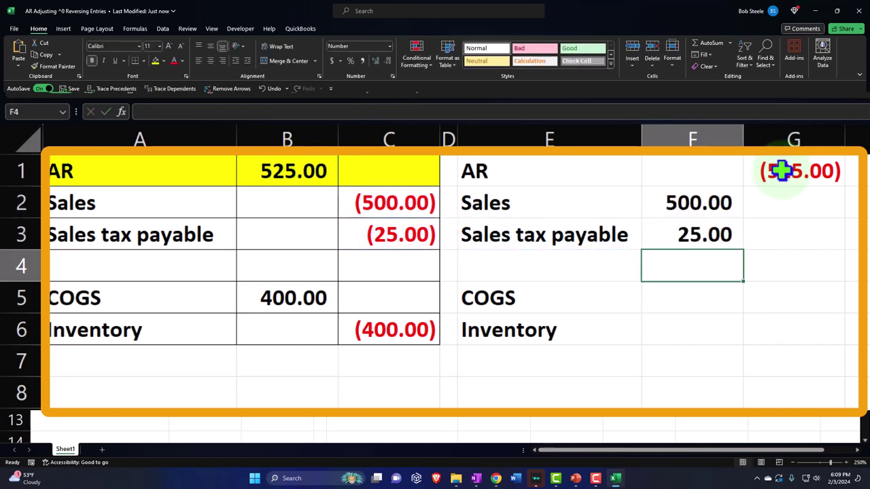
- Enter the reversing COGS credit in G5 as the negative of B5
key(Return)
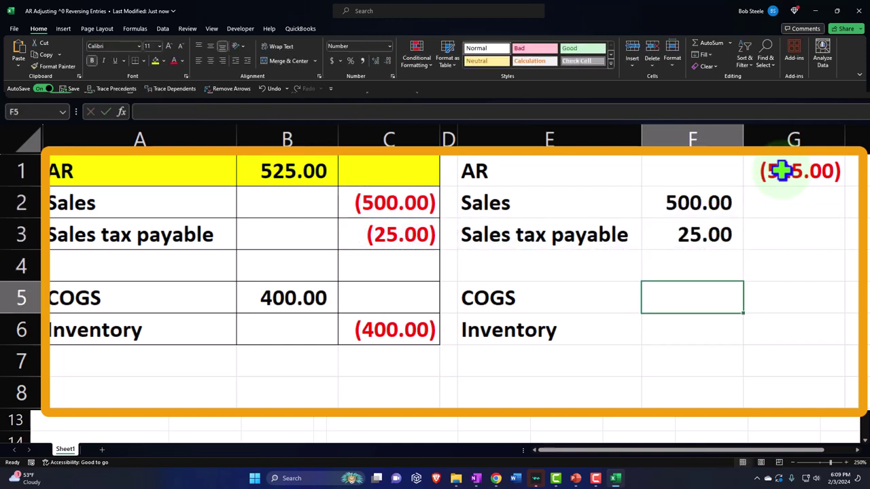
key(Right)
text(-)
key(Left)
key(Left)
key(Left)
key(Left)
key(Left)
key(Return)
- Enter the reversing Inventory debit in F6 as the negative of C6
key(Left)
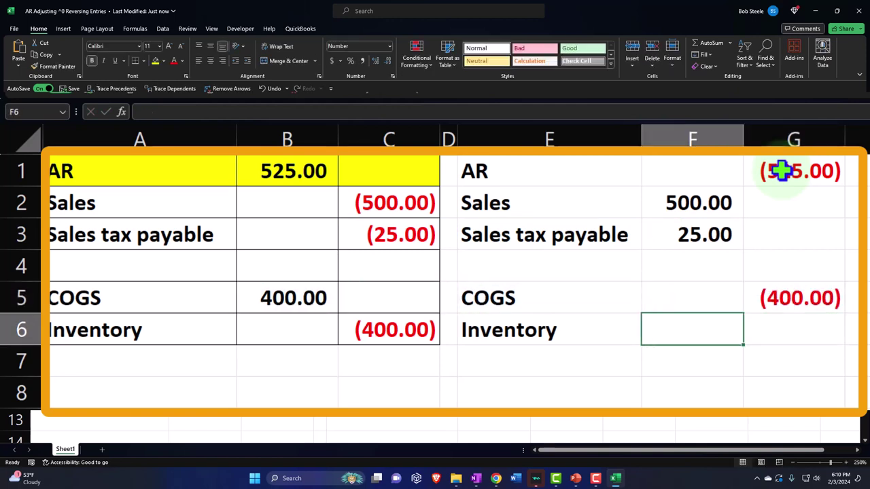
text(-)
key(Left)
key(Left)
key(Left)
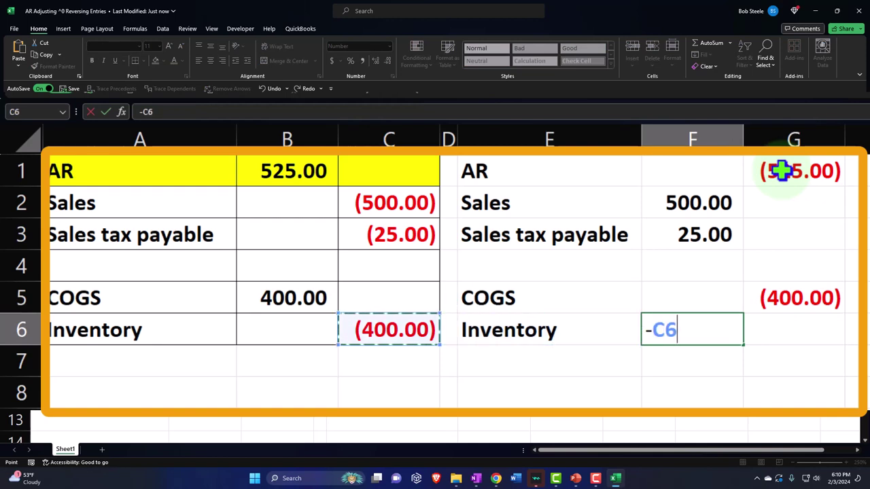
key(Return)
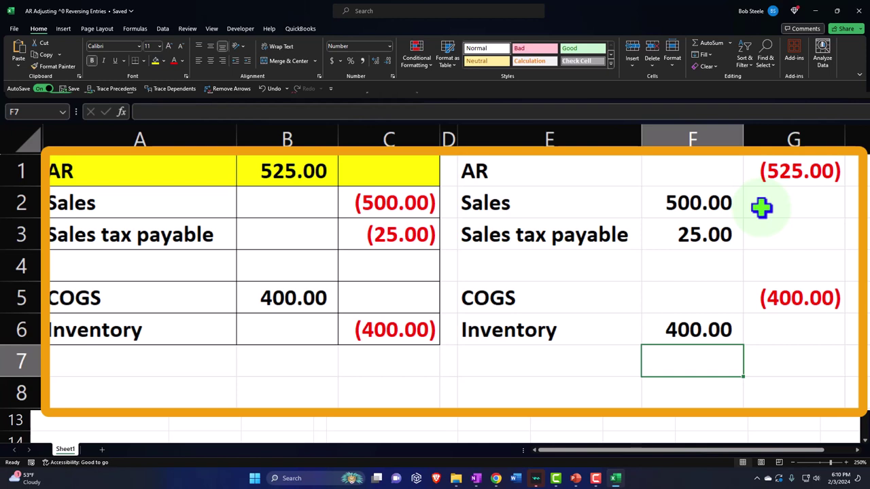
- Compare the original adjusting entry in A1:C6 with the reversing entry in E1:G6
click(136, 178)
drag(136, 178, 363, 326)
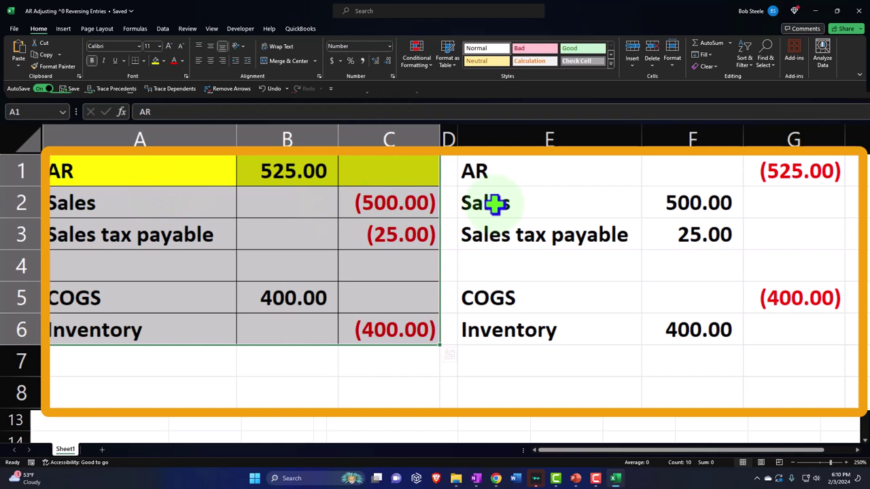
drag(506, 165, 518, 330)
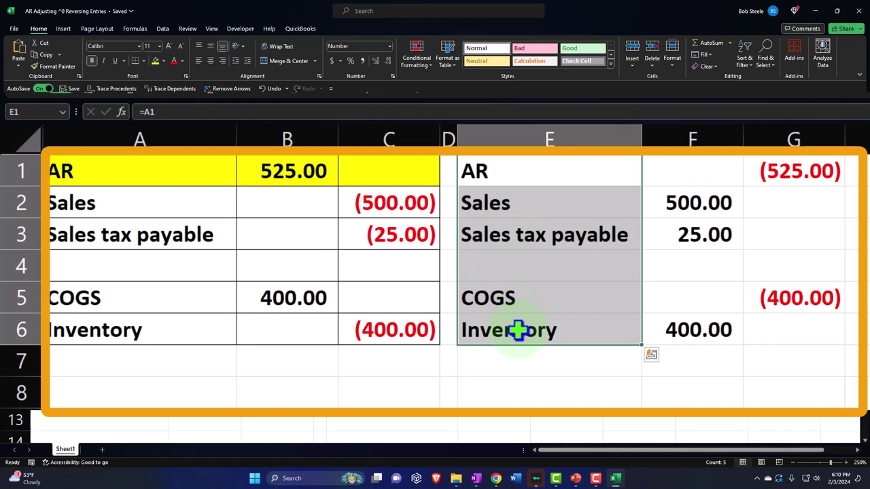
drag(518, 170, 759, 316)
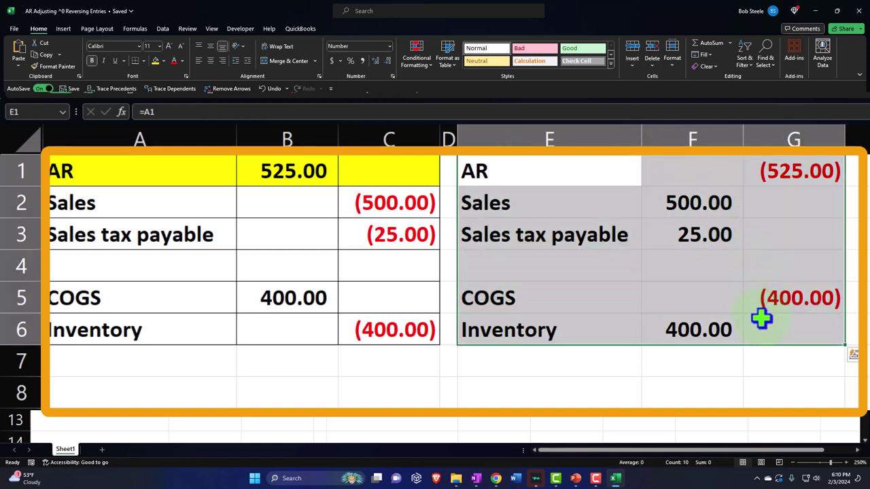
click(615, 176)
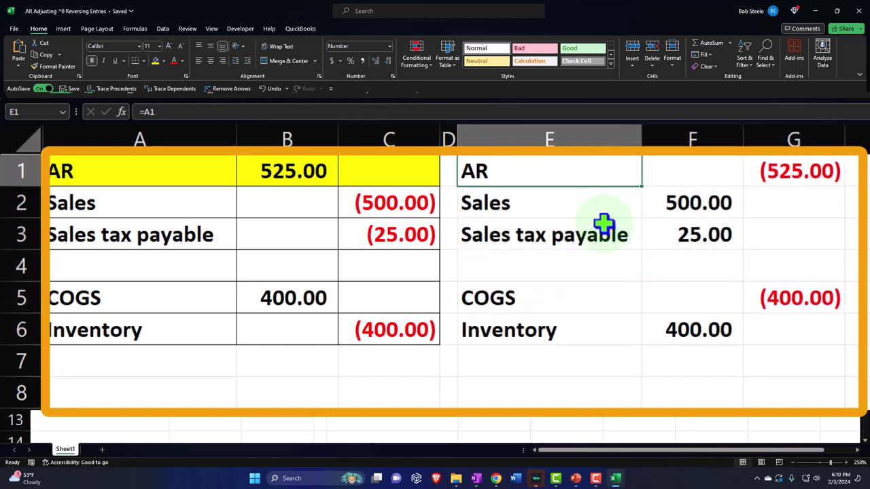
- Review each reversing amount in columns F and G, from the AR credit down to the Inventory debit
key(Right)
key(Right)
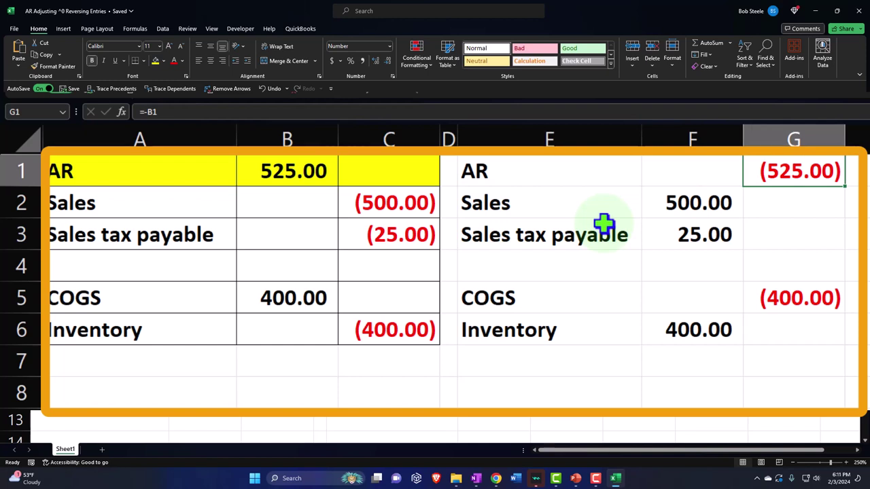
key(Down)
key(Left)
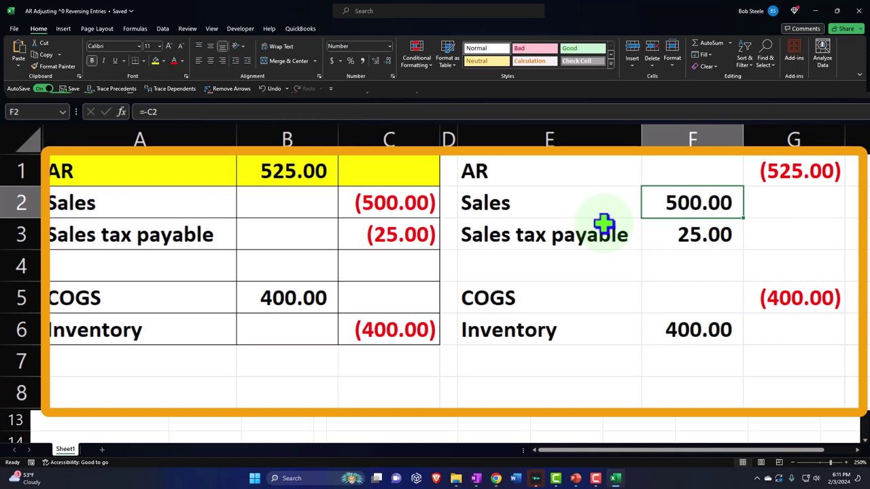
key(Down)
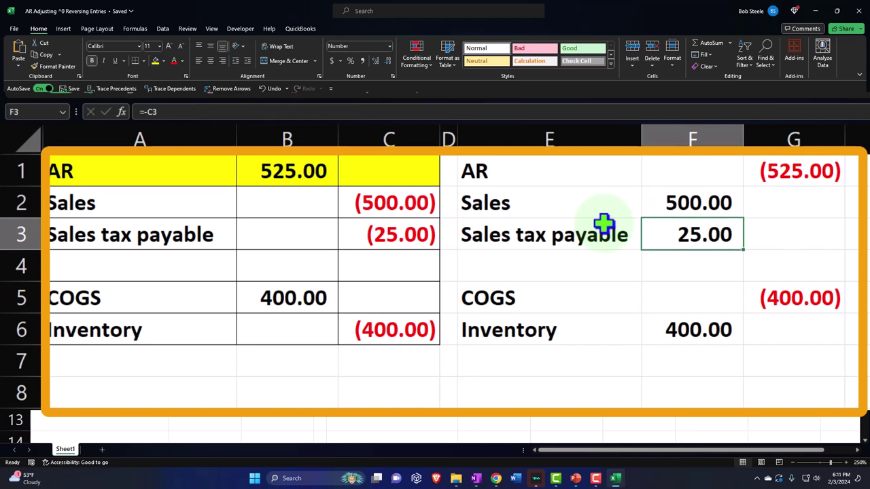
key(Down)
key(Down)
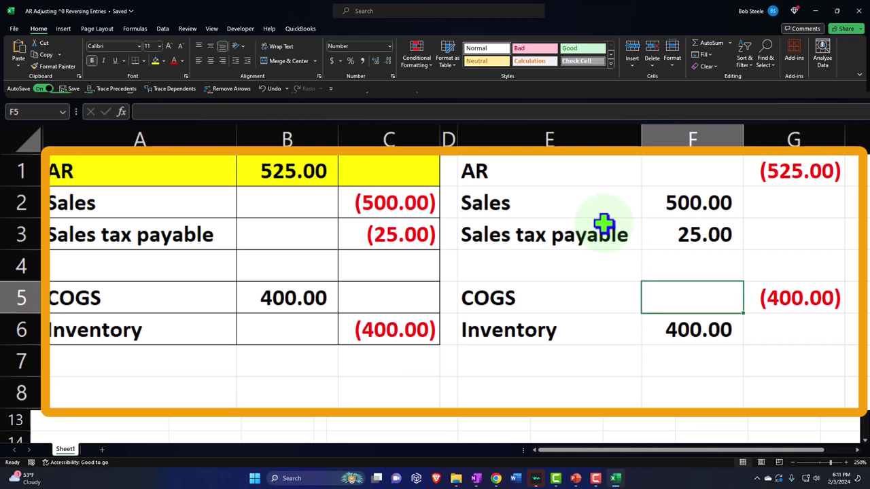
key(Right)
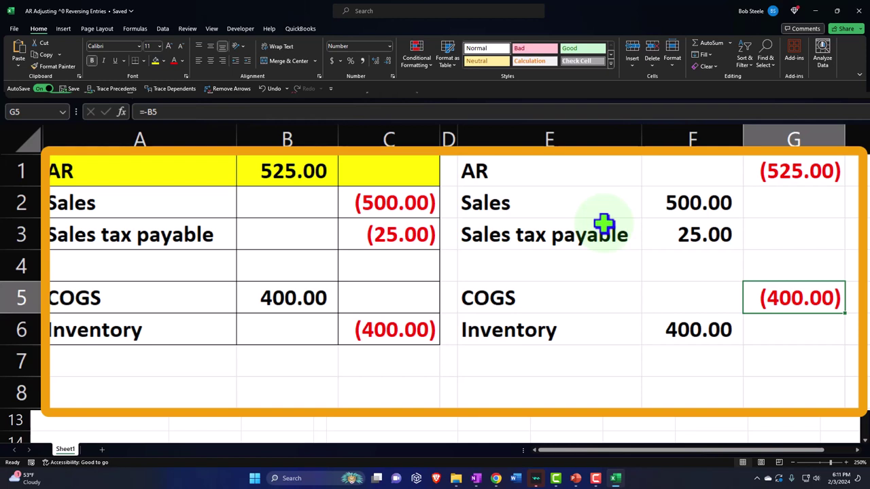
key(Down)
key(Left)
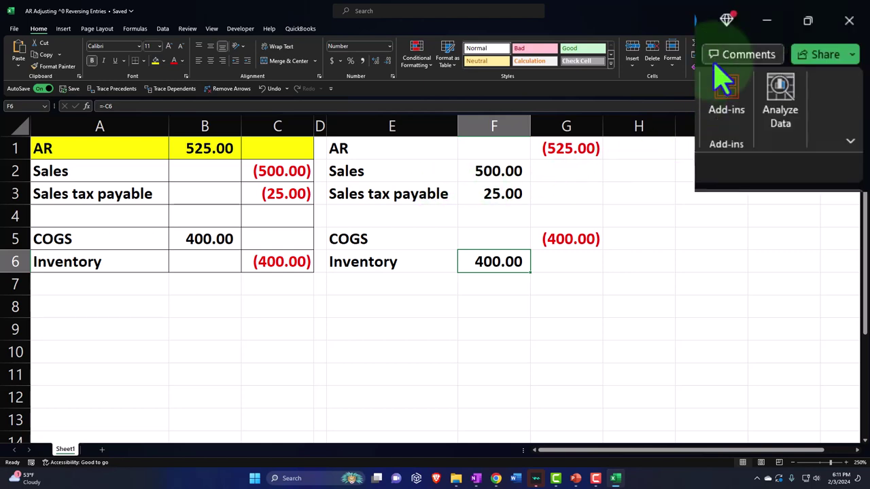
- Return to QuickBooks Online in the browser, duplicate the Journal Entry tab and move the copy directly after the first tab
click(766, 21)
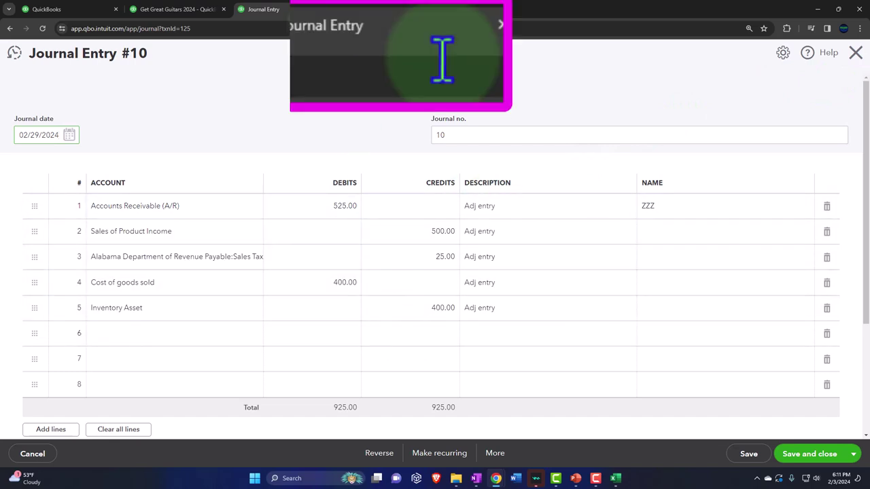
drag(299, 9, 348, 13)
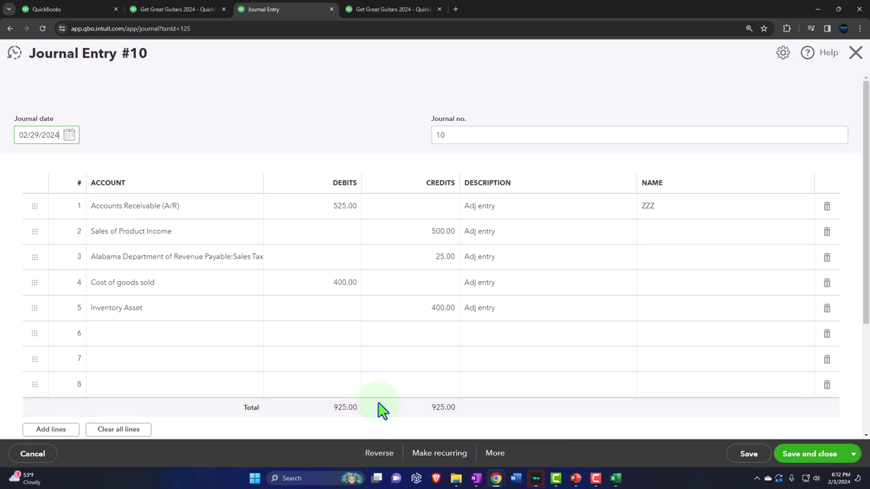
right_click(273, 10)
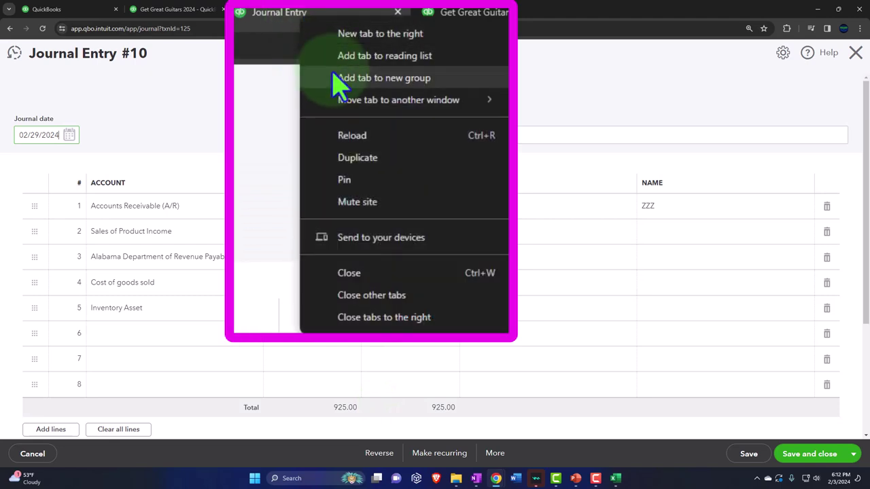
click(307, 93)
drag(374, 12, 257, 11)
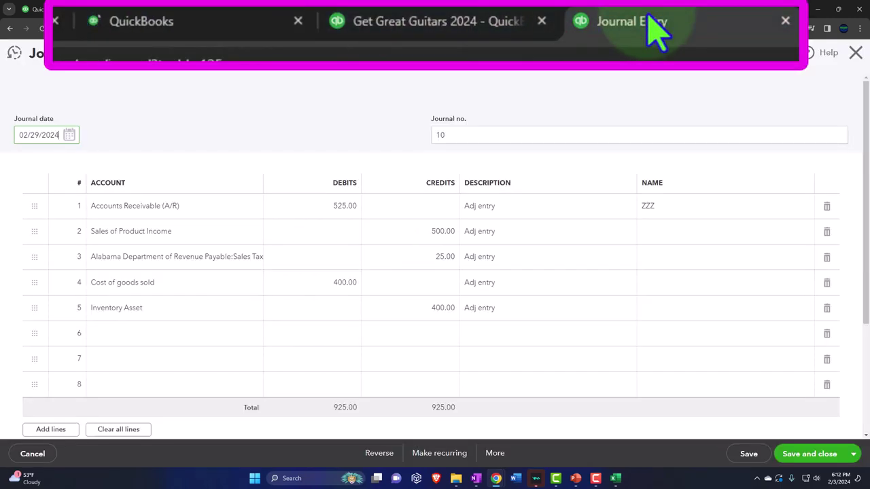
- Close the journal entry in the original tab and exit the Transaction Report without saving, back to the Profit and Loss
click(855, 55)
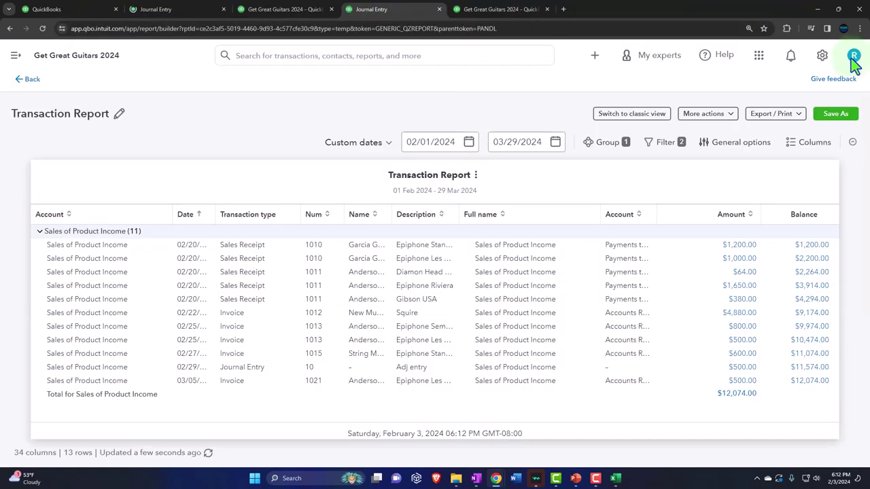
click(29, 80)
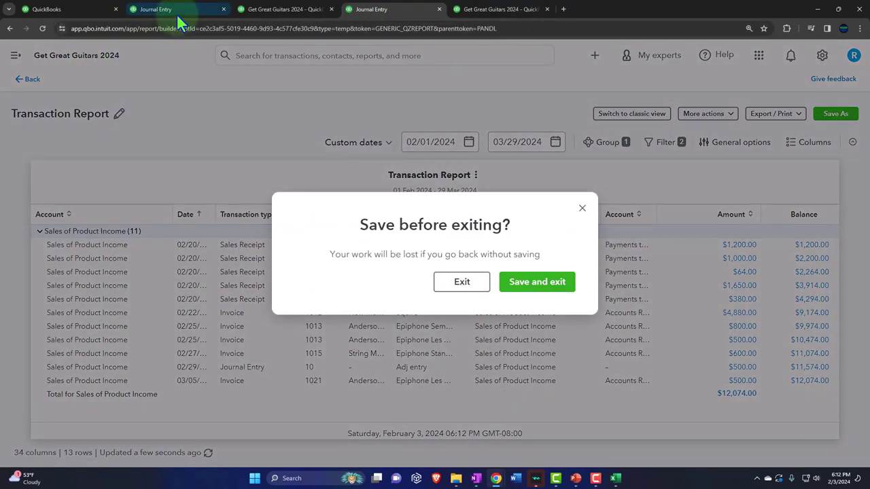
click(463, 285)
- Reverse Journal Entry #10 in the duplicated tab and check the Accounts Receivable line of the reversal through to its customer name
click(168, 8)
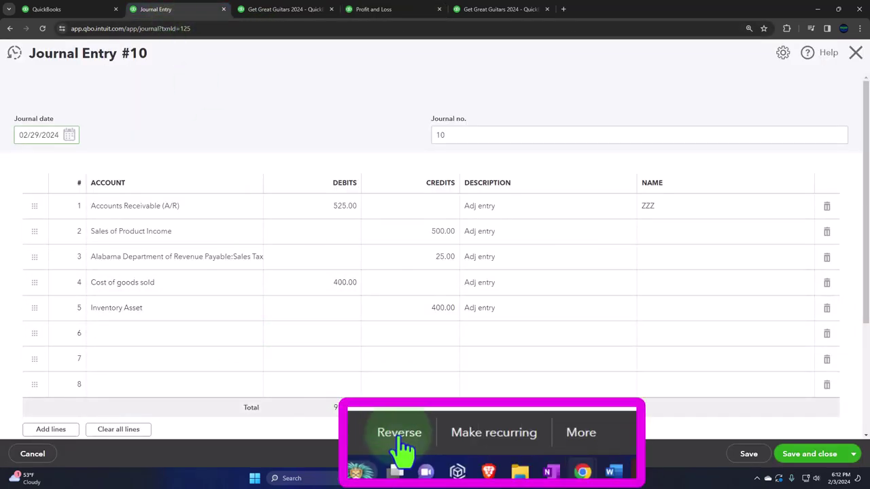
click(384, 454)
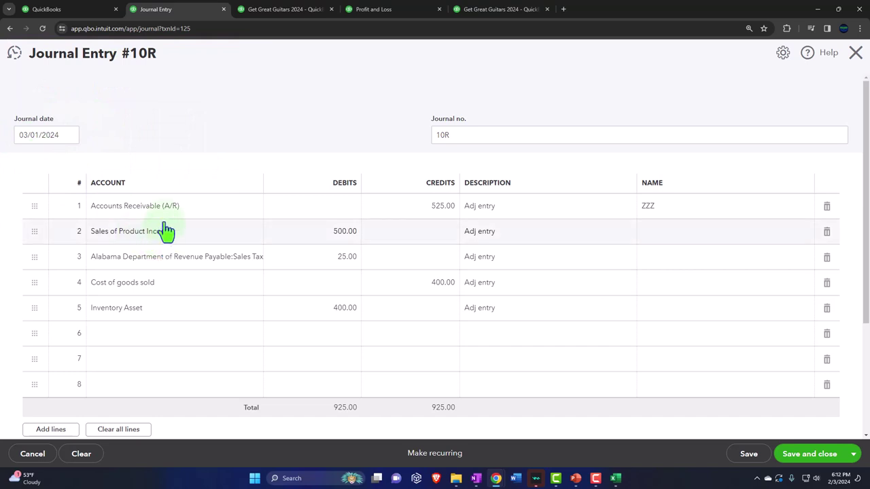
click(167, 216)
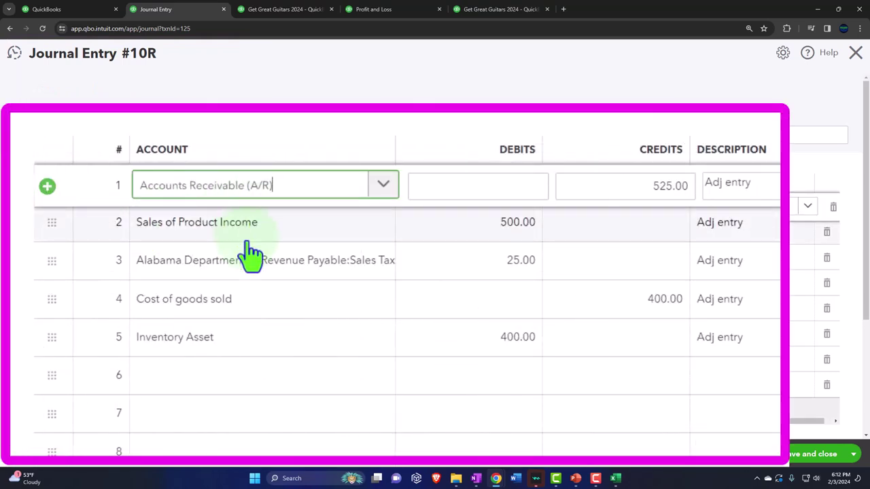
key(Tab)
key(Tab)
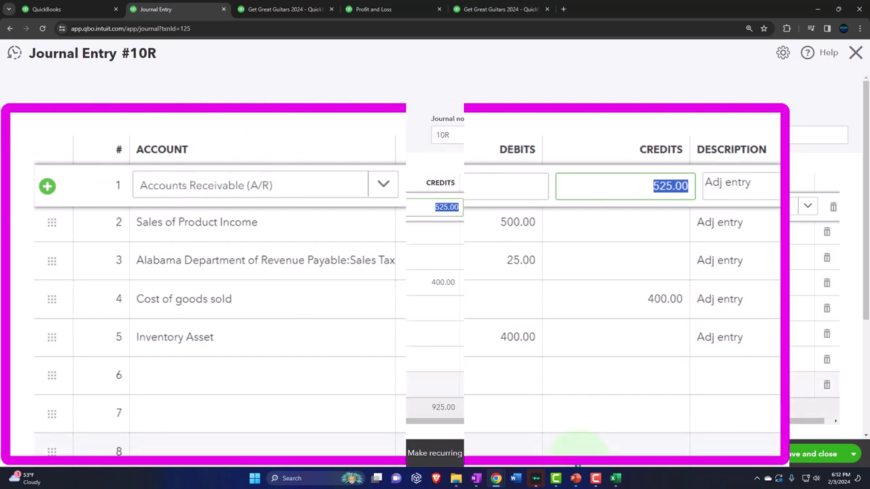
key(Tab)
key(Tab)
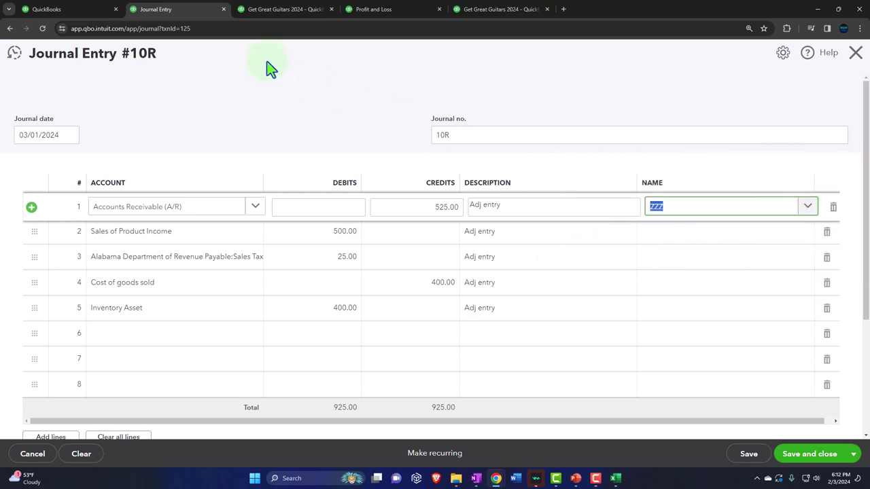
- Open the Anderson Guitars record from the customer list and examine its transaction list
click(47, 9)
mouse_move(63, 239)
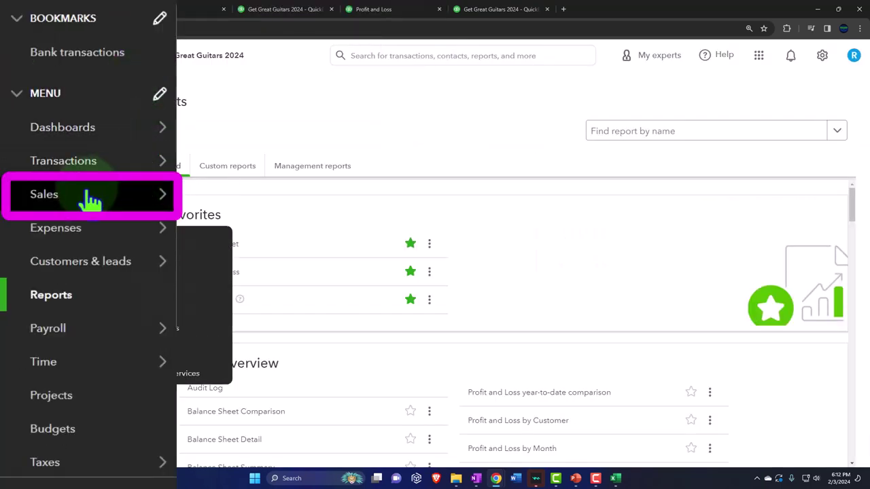
click(91, 199)
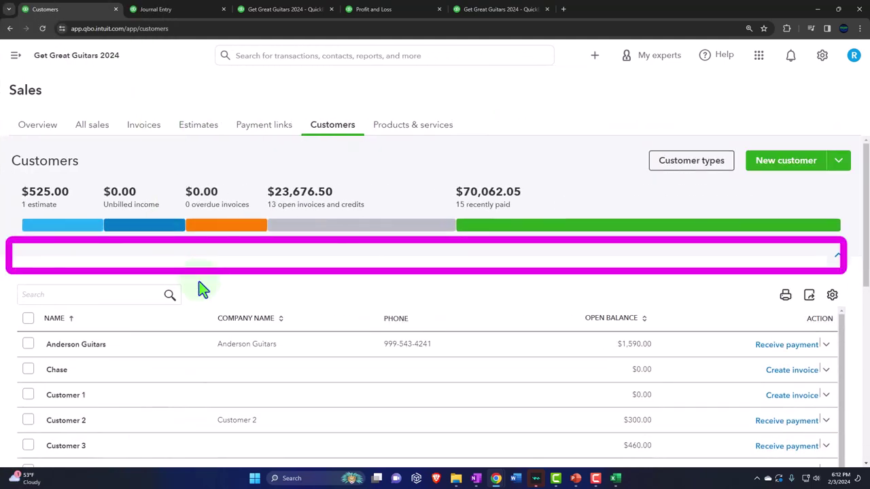
scroll(200, 287, down, 2)
click(106, 255)
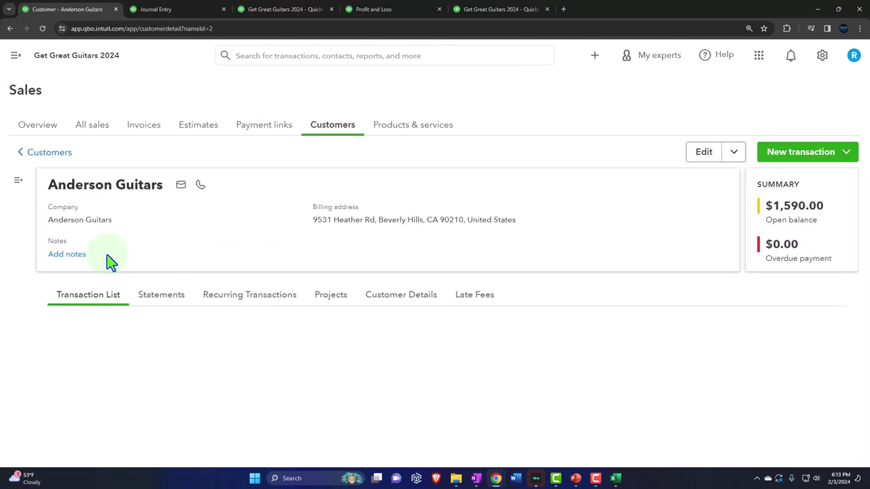
scroll(110, 259, down, 2)
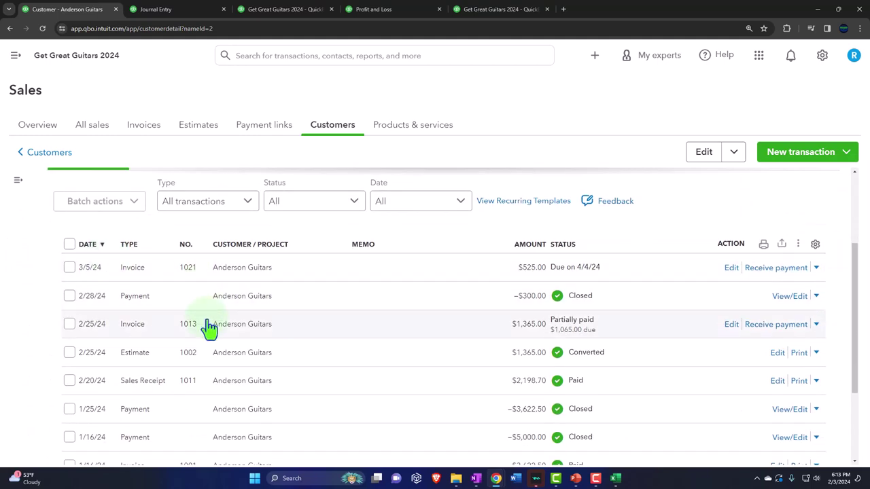
scroll(209, 328, down, 2)
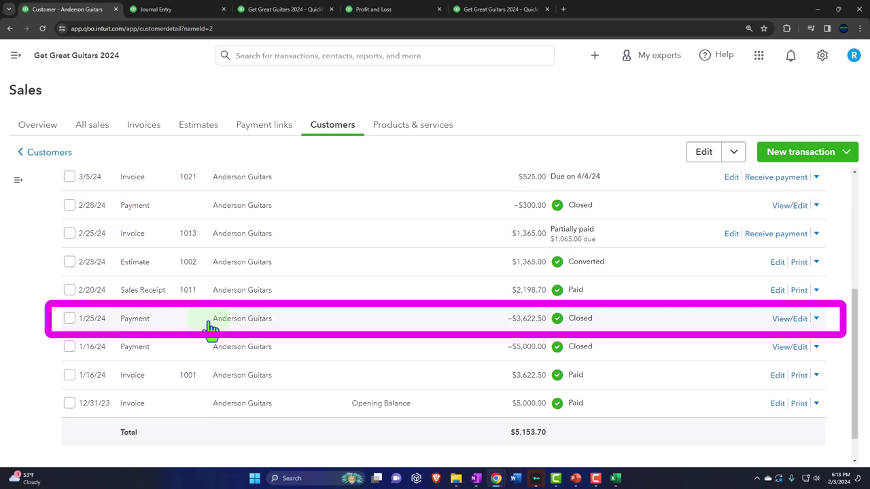
scroll(211, 328, up, 3)
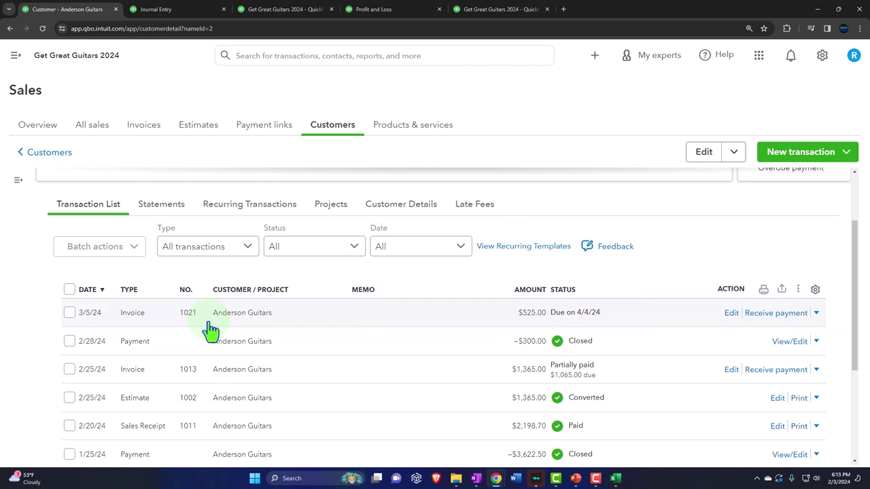
- Return to the reversing journal entry and review the Sales of Product Income line through to the sales tax payable line
click(170, 10)
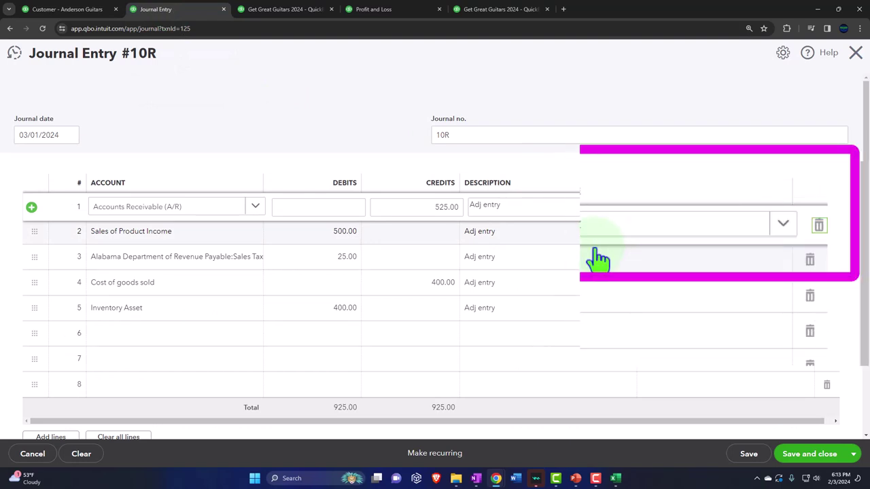
click(674, 232)
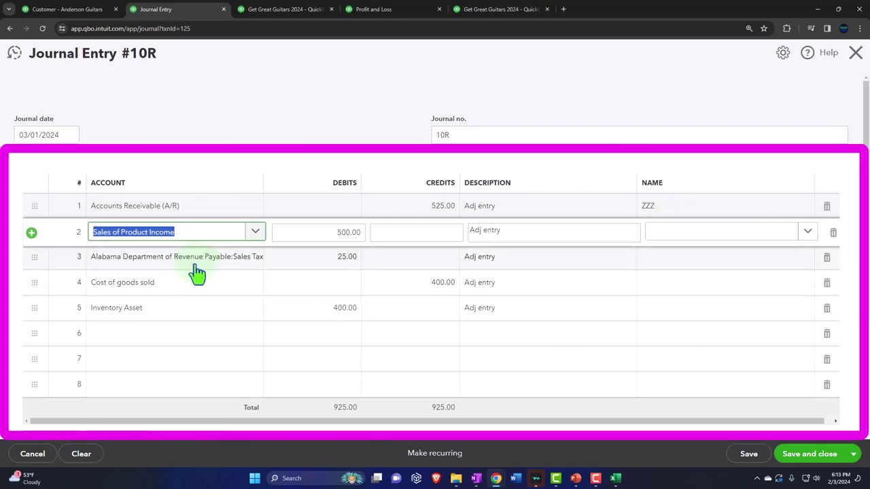
key(Tab)
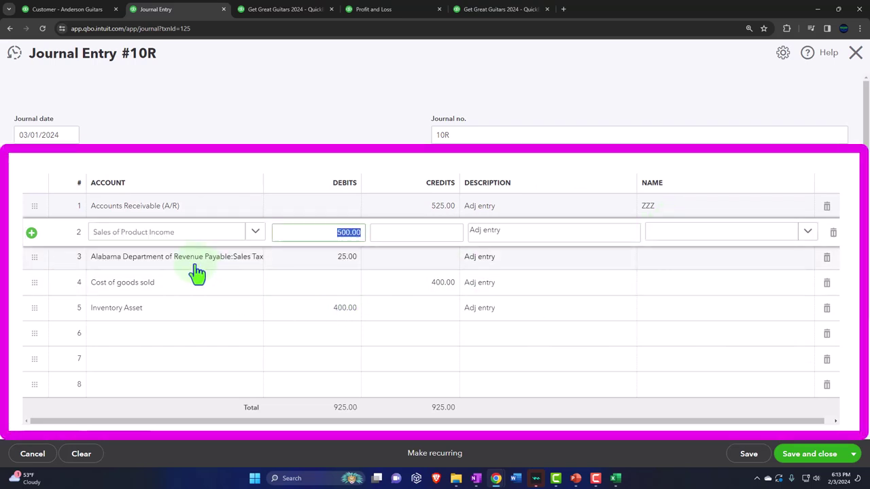
key(Tab)
key(Tab)
key(Tab)
key(Tab)
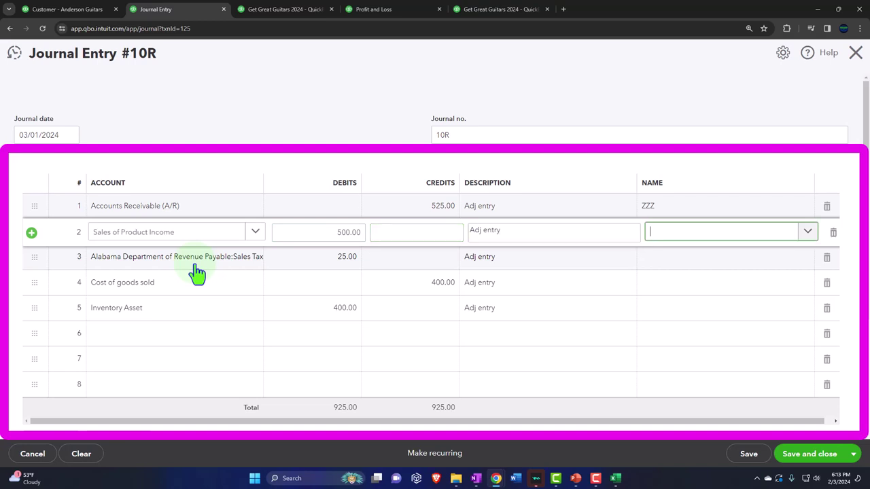
key(Tab)
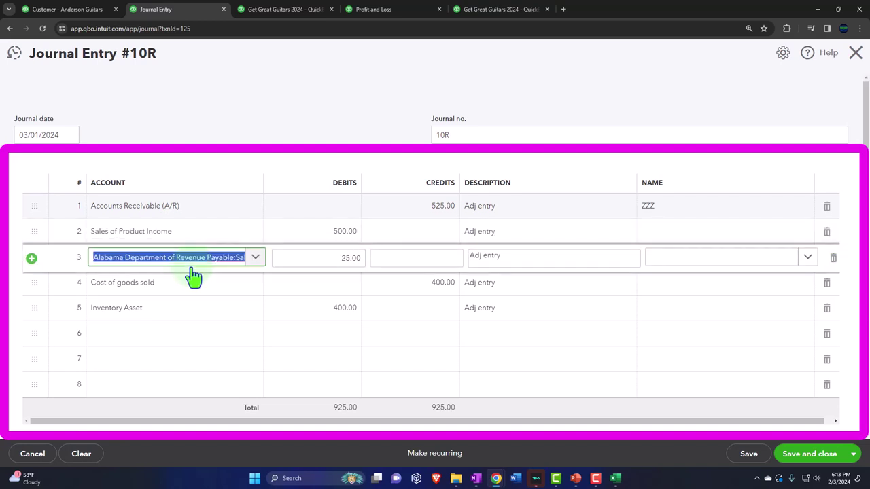
- Check the account choices on the sales tax payable line and review that line through to its name
key(Tab)
click(256, 262)
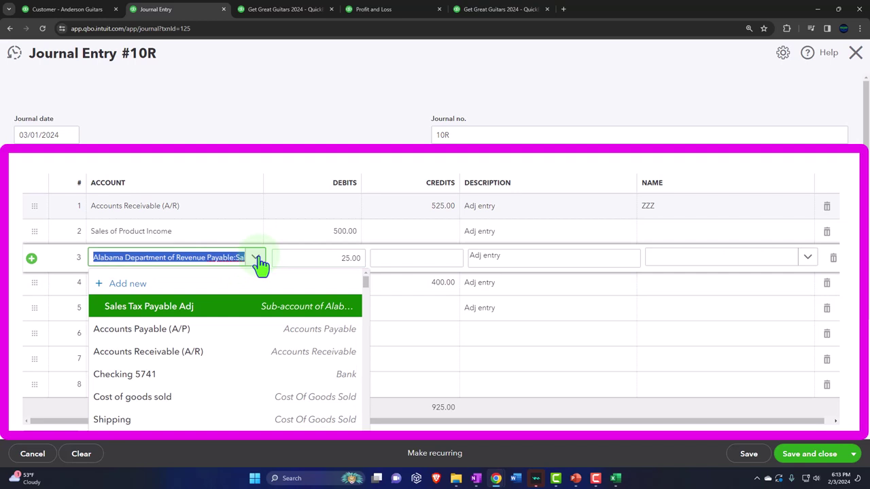
click(257, 261)
key(Tab)
key(Tab)
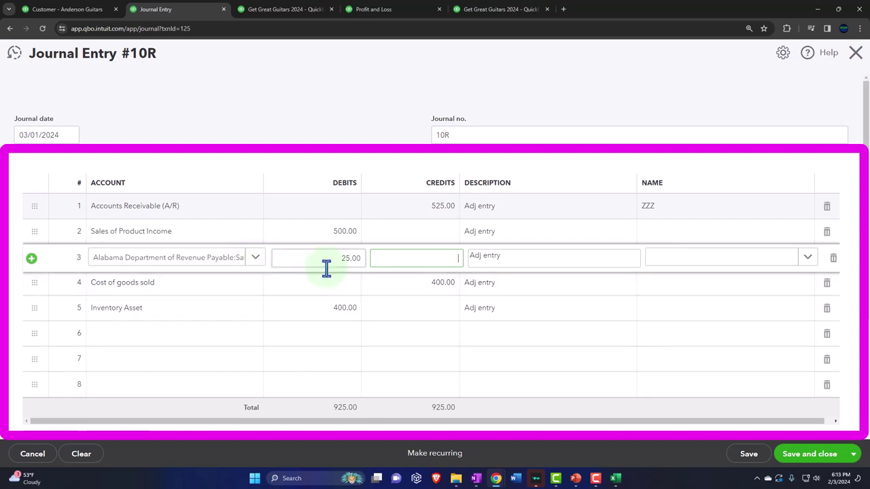
key(Tab)
key(Tab)
key(Tab)
key(Tab)
key(Tab)
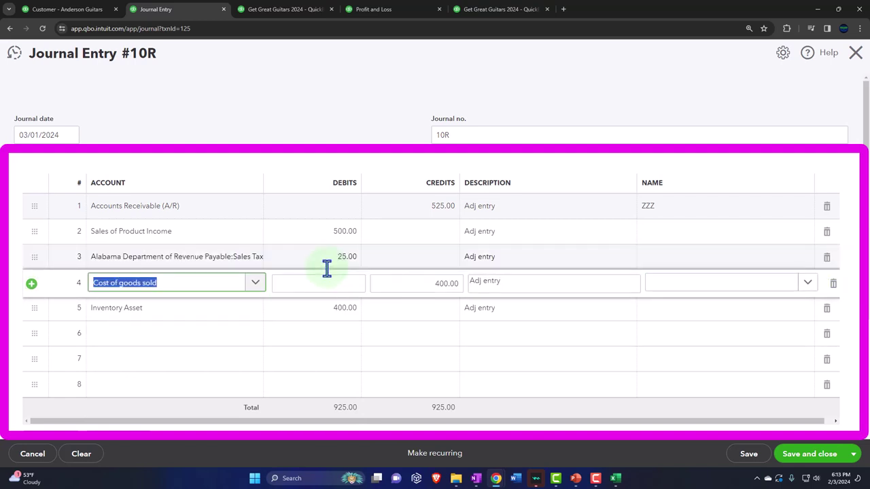
- Review the Cost of goods sold and Inventory Asset lines, and save and close the reversing journal entry
key(Tab)
key(Tab)
key(Tab)
key(Tab)
key(Tab)
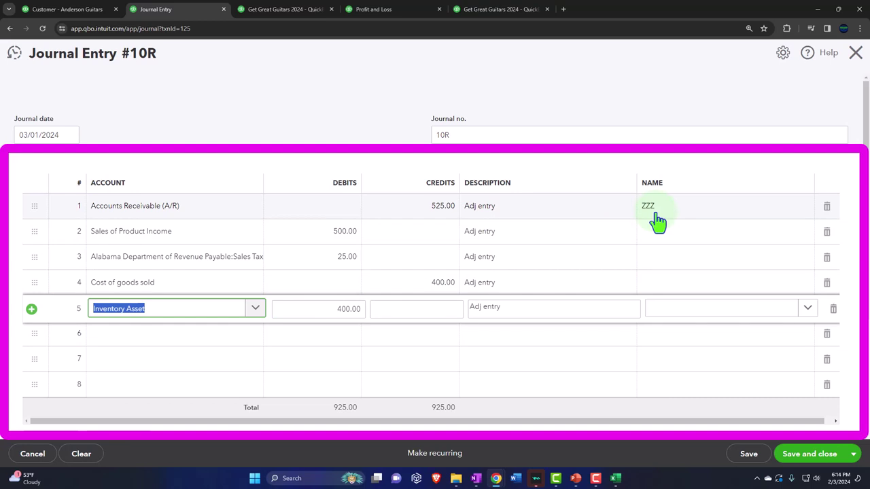
key(Tab)
key(Tab)
key(Tab)
key(Tab)
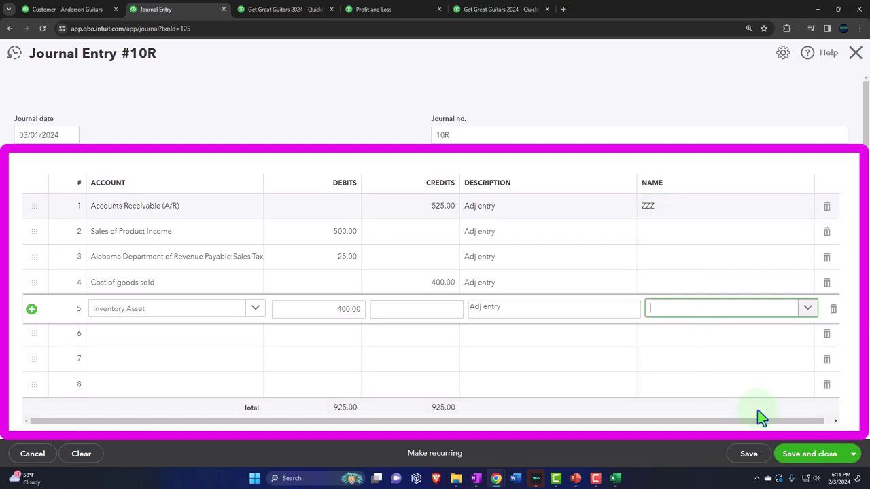
click(808, 454)
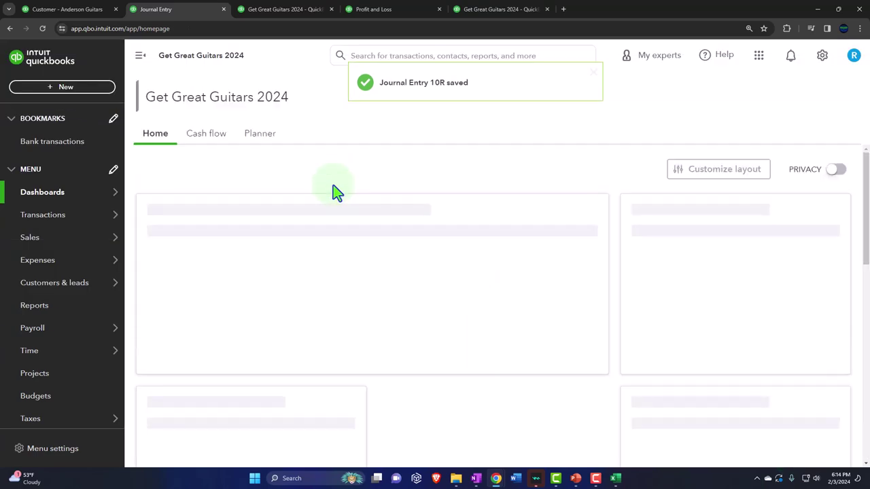
- Rerun the Balance Sheet and examine the transaction detail behind the March Accounts Receivable balance
click(272, 10)
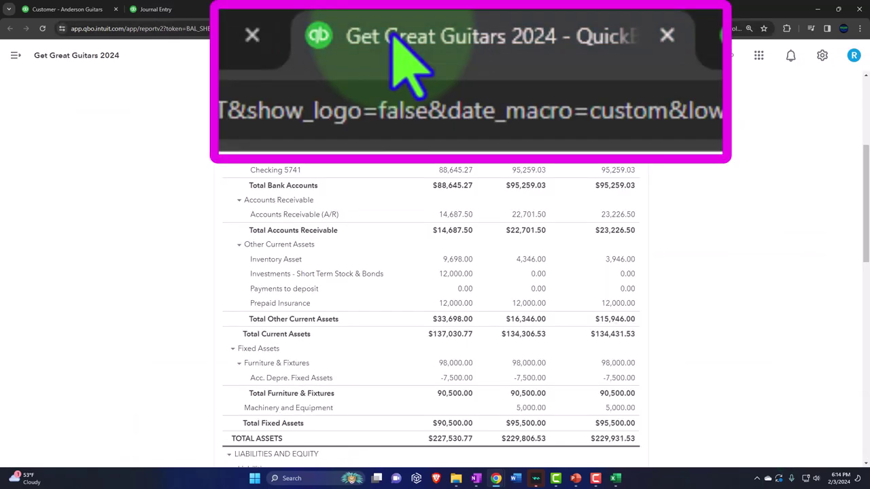
click(529, 185)
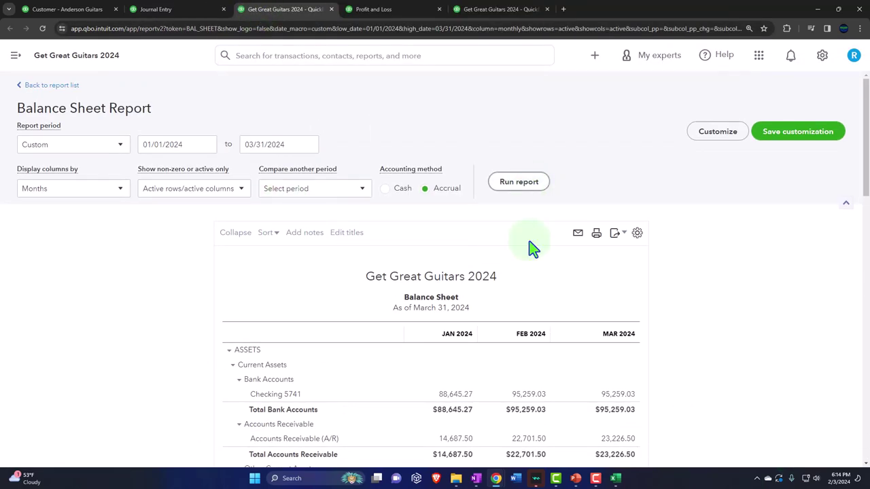
scroll(536, 258, down, 2)
key(ctrl+plus)
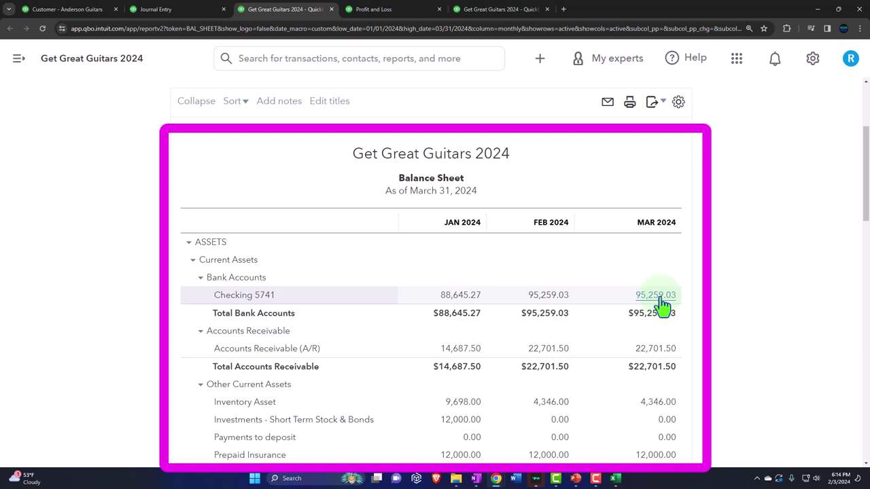
click(667, 350)
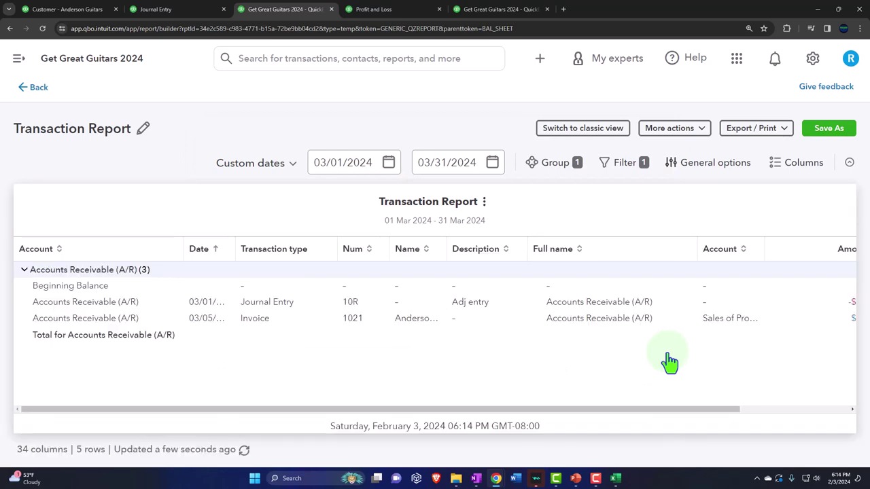
key(ctrl+minus)
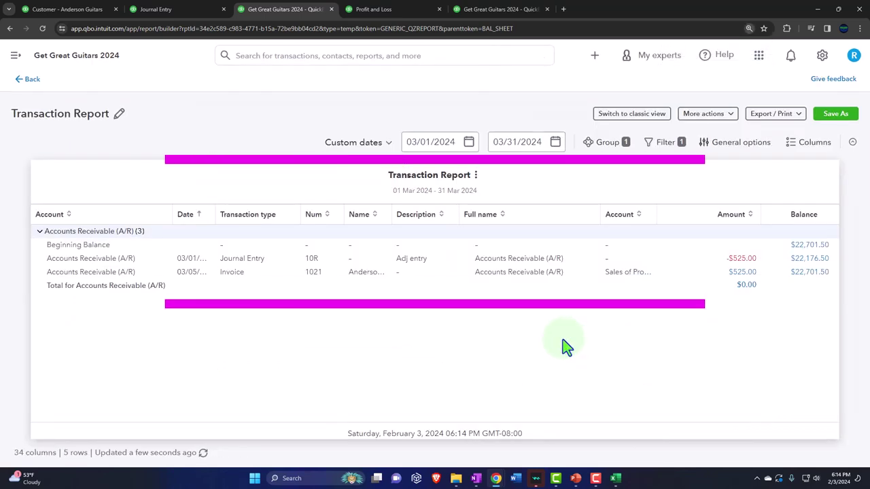
- Open journal entry 10R and set the Accounts Receivable line's description to "Reversing Entry"
click(412, 262)
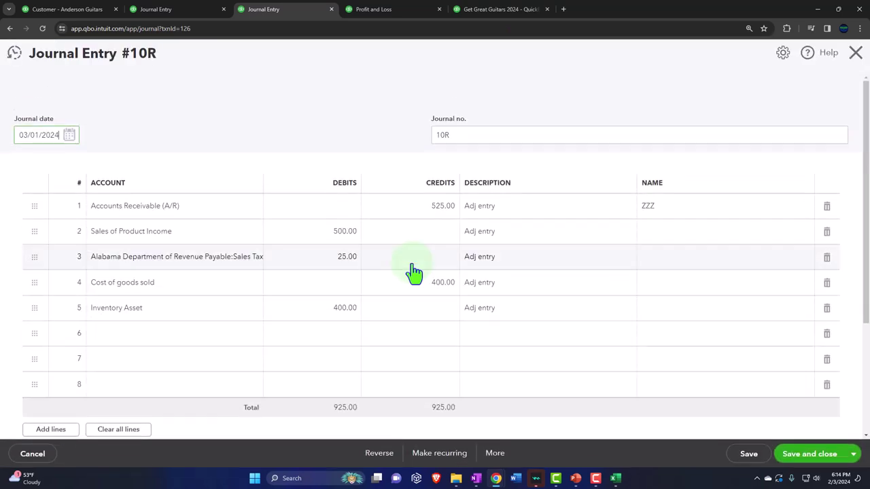
click(526, 205)
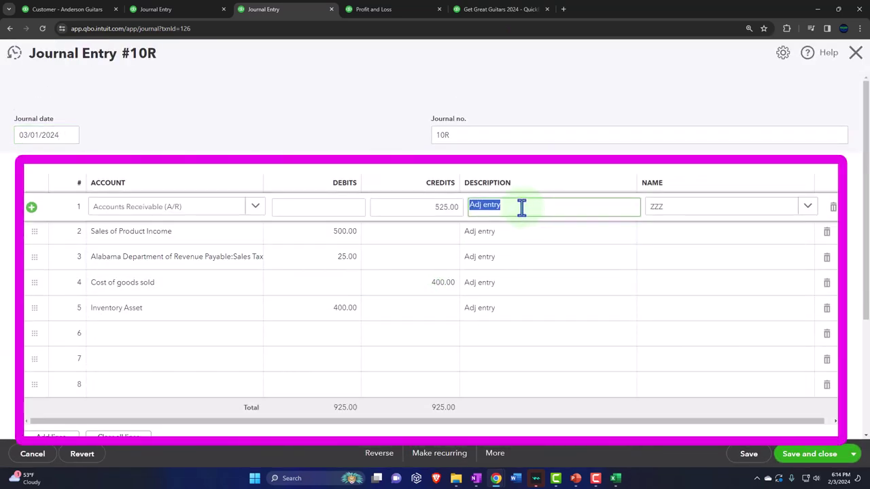
text(Reversing)
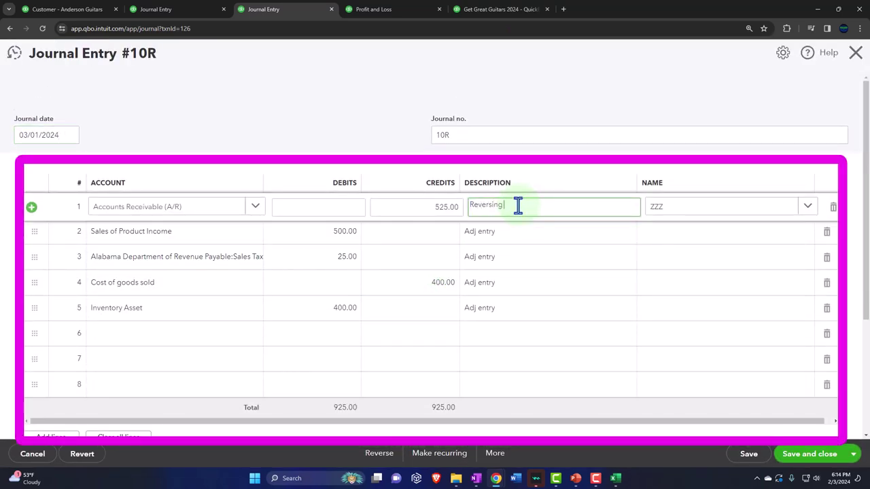
text( Entry)
- Copy the "Reversing Entry" description to the other four lines of entry 10R, and save and close it
drag(520, 204, 457, 208)
key(ctrl+c)
click(505, 237)
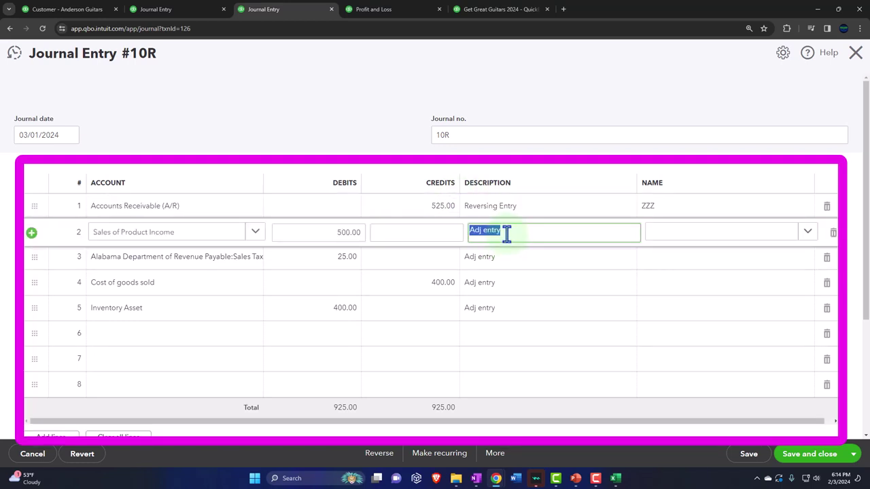
key(ctrl+v)
click(501, 262)
key(ctrl+v)
click(506, 284)
key(ctrl+v)
click(506, 316)
key(ctrl+v)
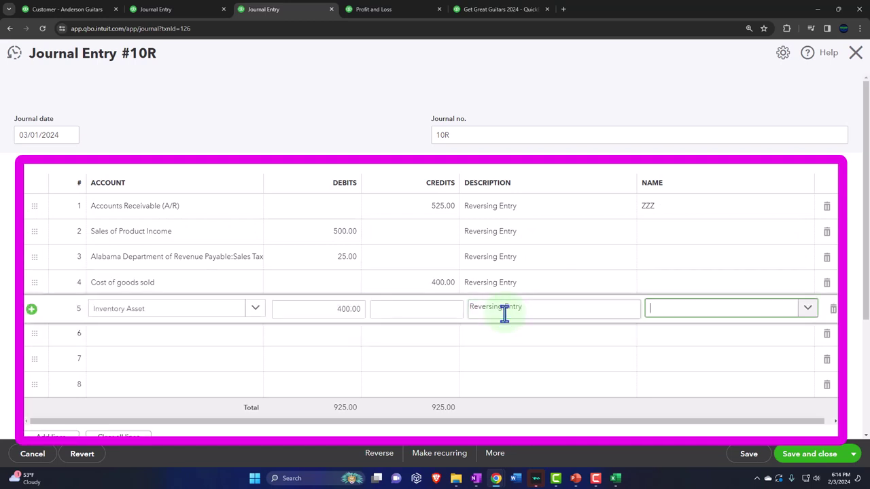
key(Tab)
click(788, 454)
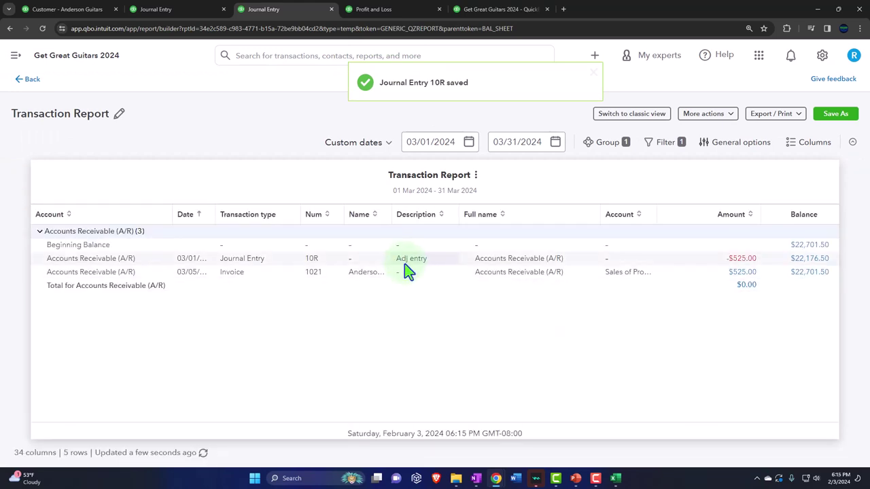
- Return to the Balance Sheet and reopen the March Accounts Receivable detail, widening its Date column to show full dates
click(29, 80)
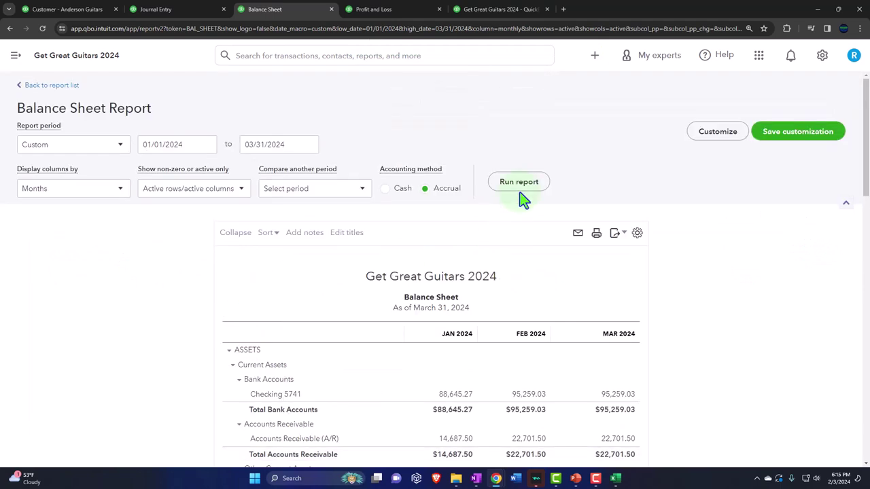
scroll(509, 272, down, 2)
key(ctrl+plus)
key(ctrl+plus)
key(ctrl+plus)
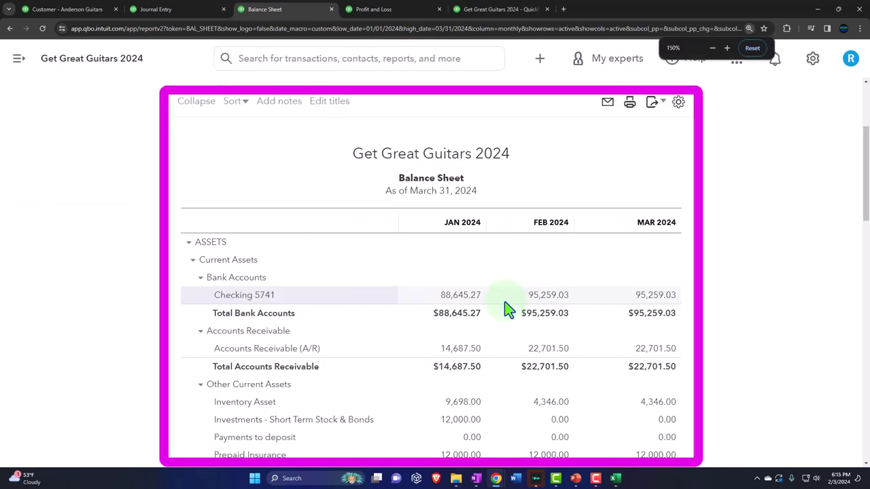
scroll(611, 339, down, 1)
click(657, 338)
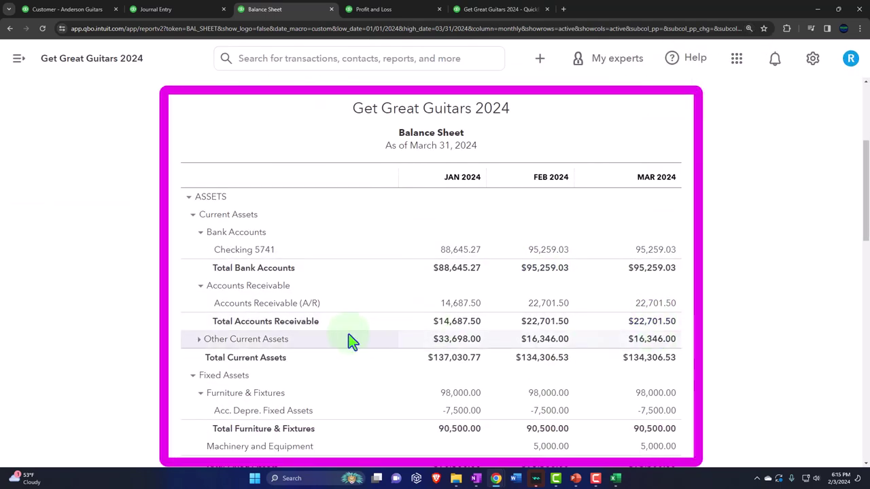
click(201, 339)
click(639, 306)
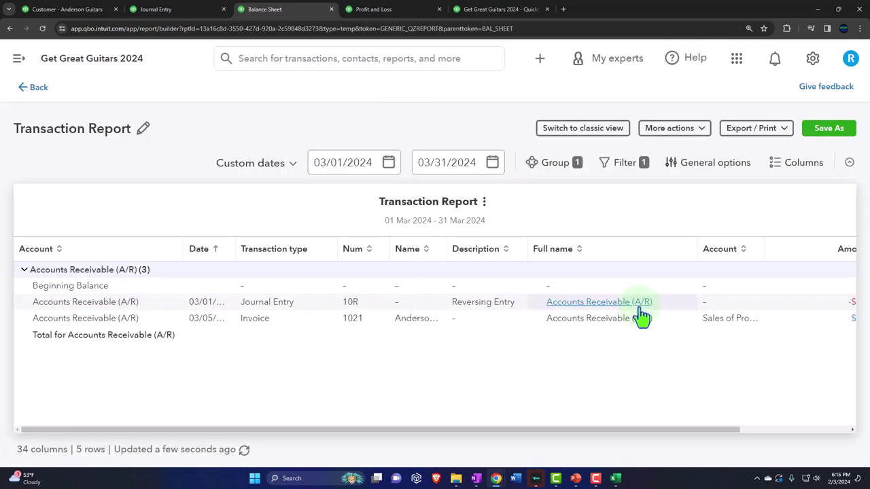
key(ctrl+minus)
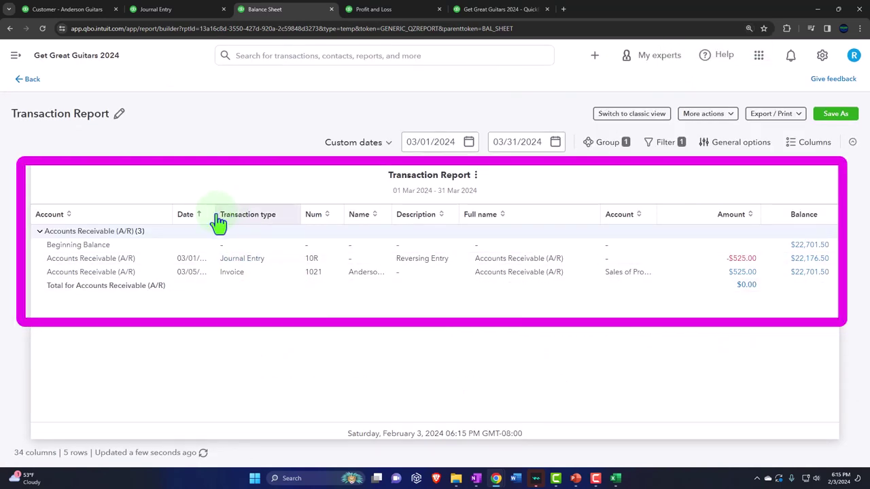
drag(210, 214, 238, 214)
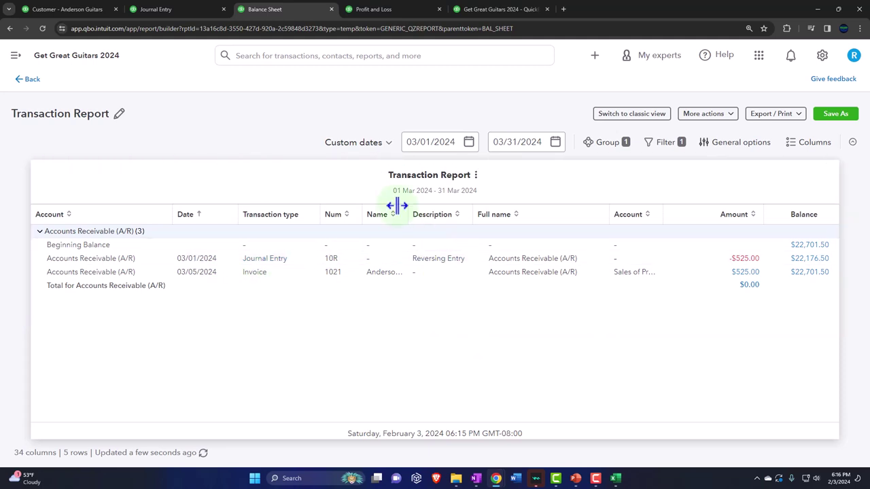
- Examine the Accounts Receivable transactions with the start date set to 02/01/2024, and exit the report without saving
click(422, 142)
double_click(422, 141)
click(416, 142)
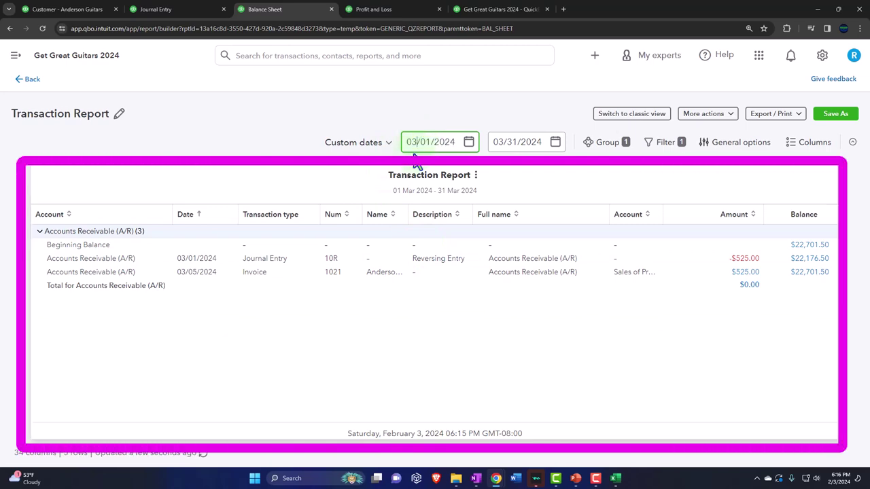
key(BackSpace)
text(2)
key(Tab)
key(Tab)
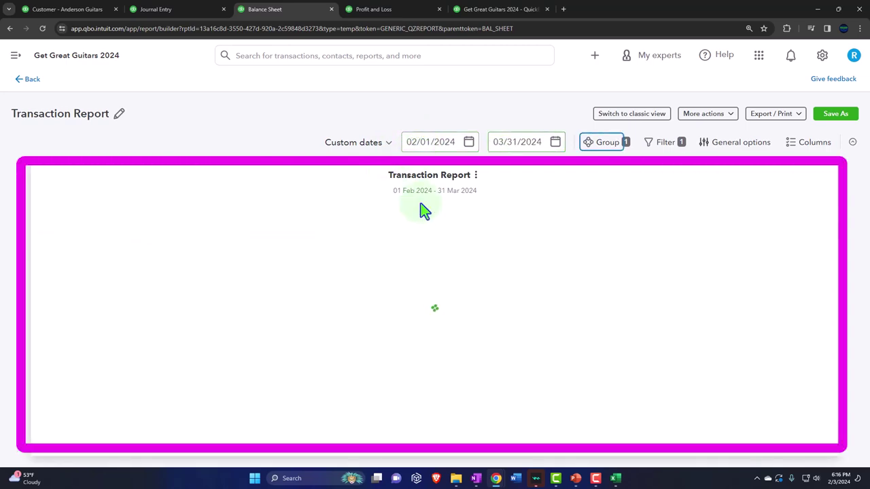
scroll(438, 278, down, 3)
scroll(439, 310, down, 2)
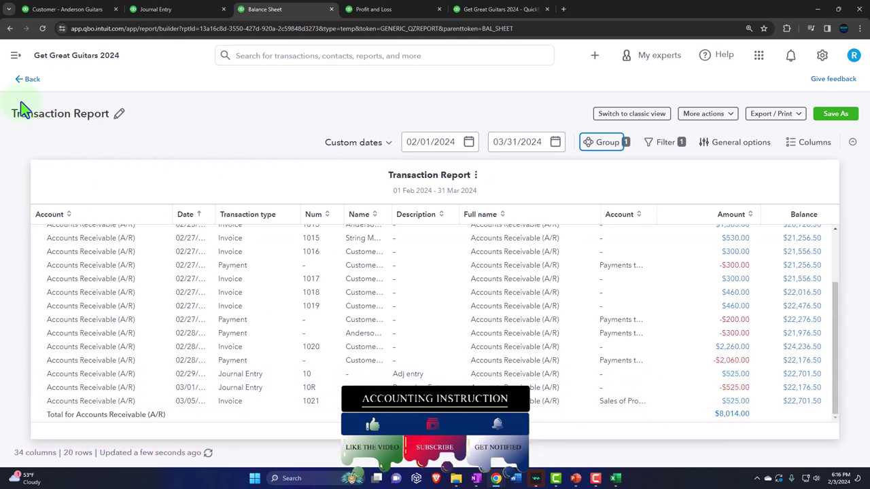
click(27, 80)
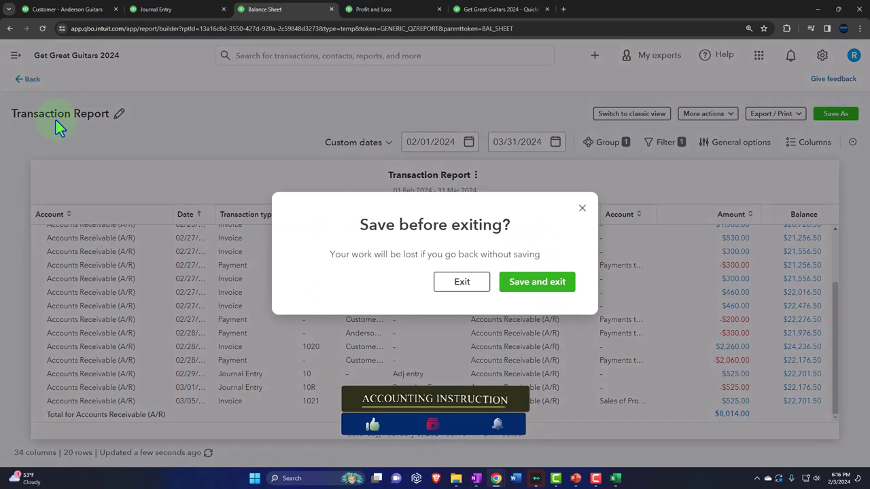
click(462, 283)
- Rerun the Profit and Loss and open the transaction detail behind March Sales of Product Income
click(380, 9)
click(519, 183)
scroll(515, 238, down, 2)
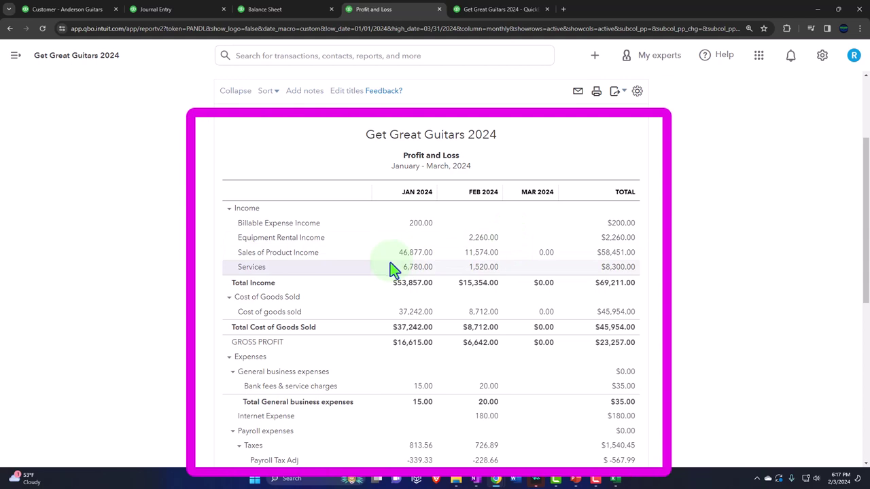
click(544, 257)
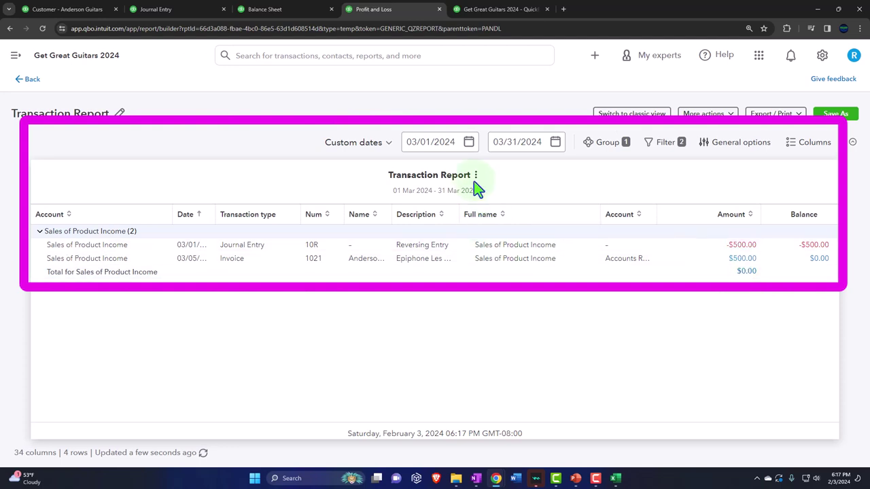
- Examine the Sales of Product Income transactions with the start date set to 02/29/2024, and exit the report without saving
click(416, 142)
triple_click(417, 143)
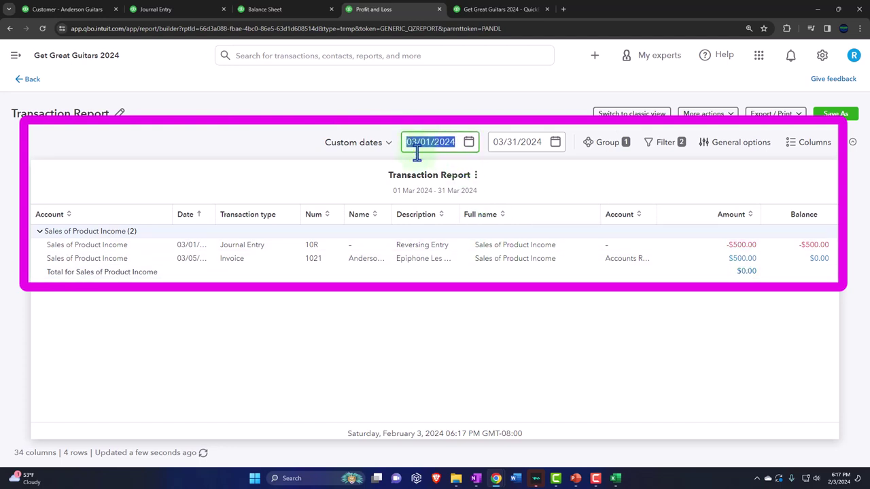
key(Home)
key(minus)
key(Tab)
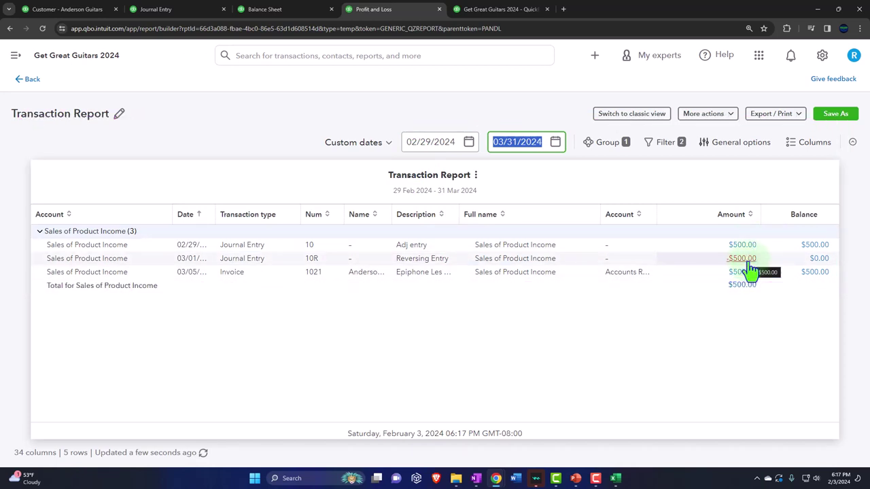
click(30, 80)
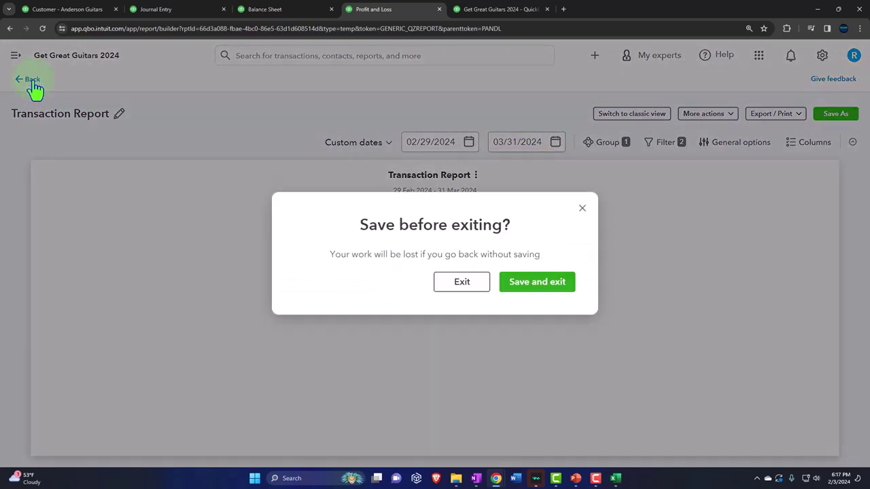
click(461, 282)
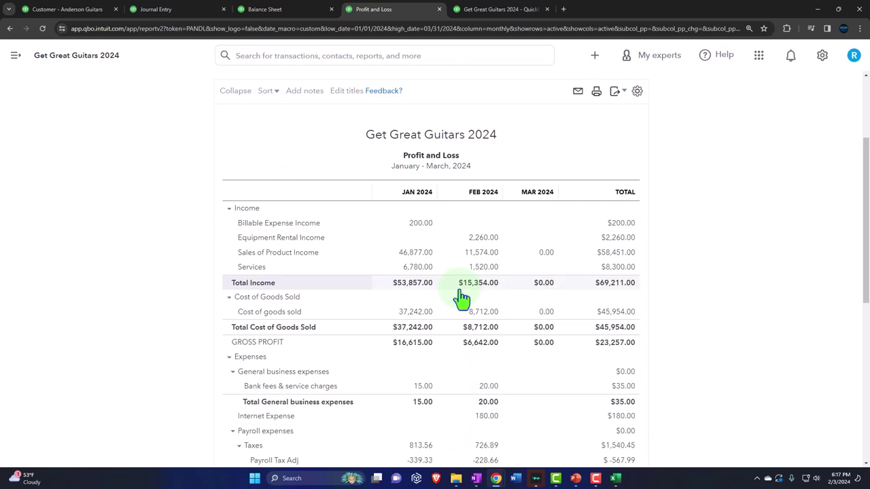
- Examine the March Cost of Goods Sold transactions with the start date set to 02/29/2024, and exit the report without saving
click(545, 311)
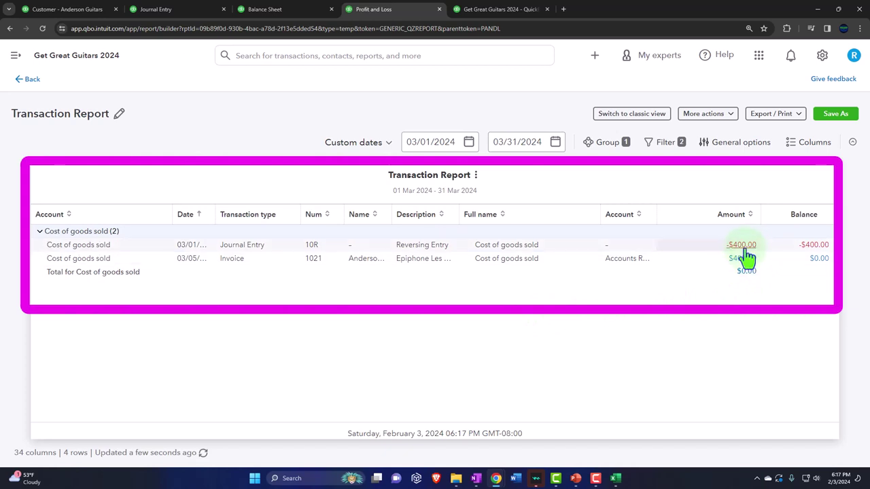
click(446, 138)
key(ctrl+a)
text(02/29/2024)
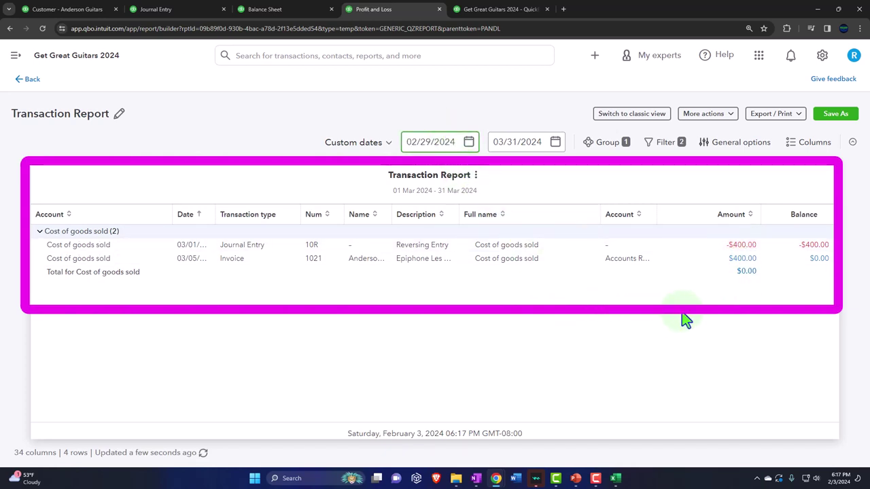
key(Tab)
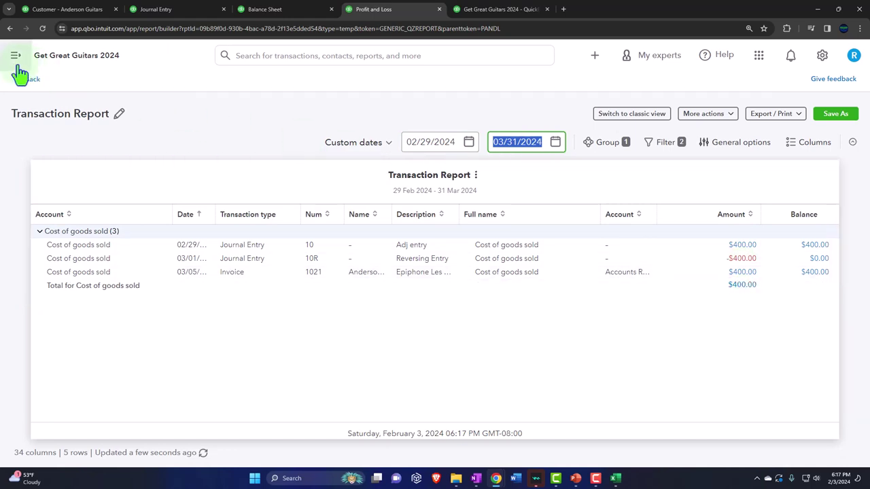
click(27, 80)
click(460, 281)
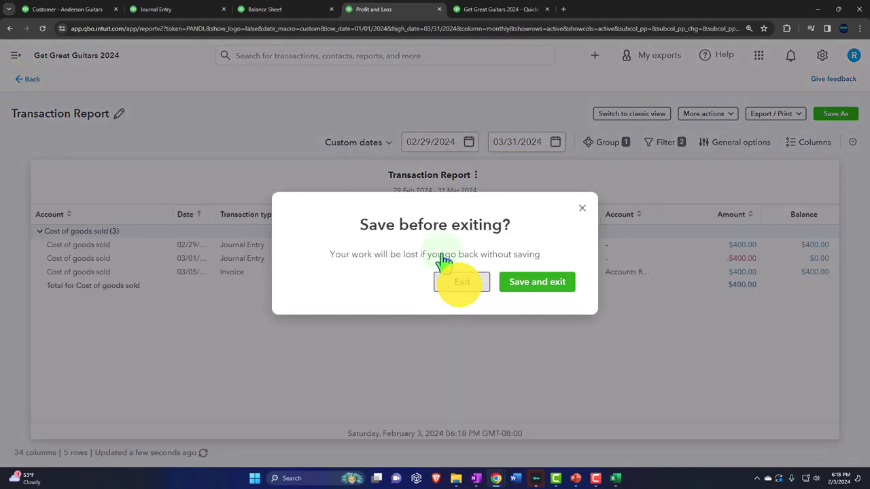
- Examine the Balance Sheet's March Inventory Asset transactions with the start date set to 02/29/2024, and exit without saving
click(290, 12)
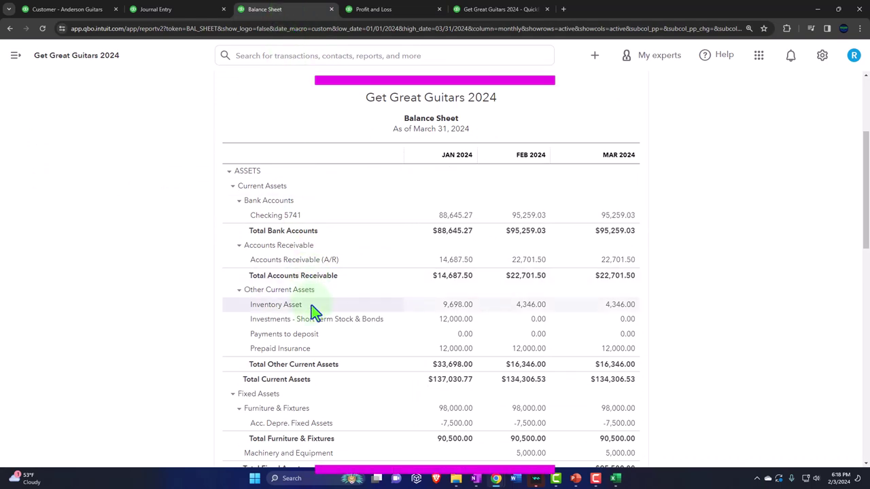
click(620, 309)
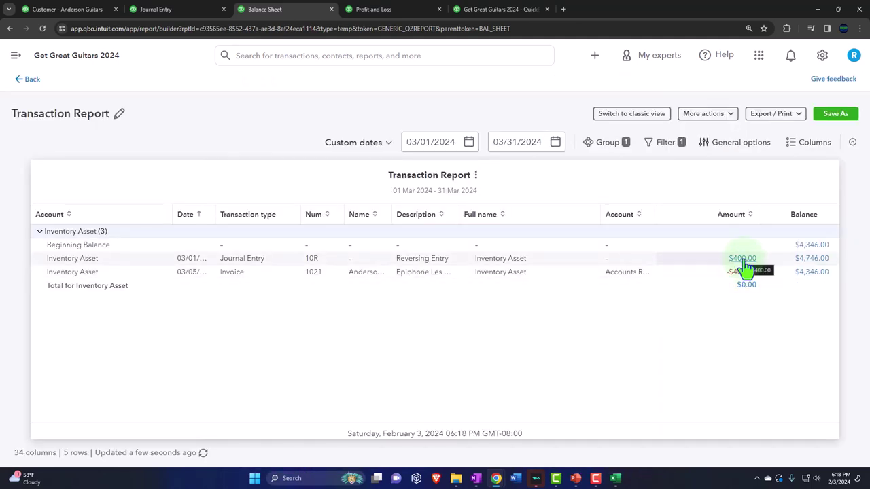
click(449, 144)
text(02/29/2024)
key(Tab)
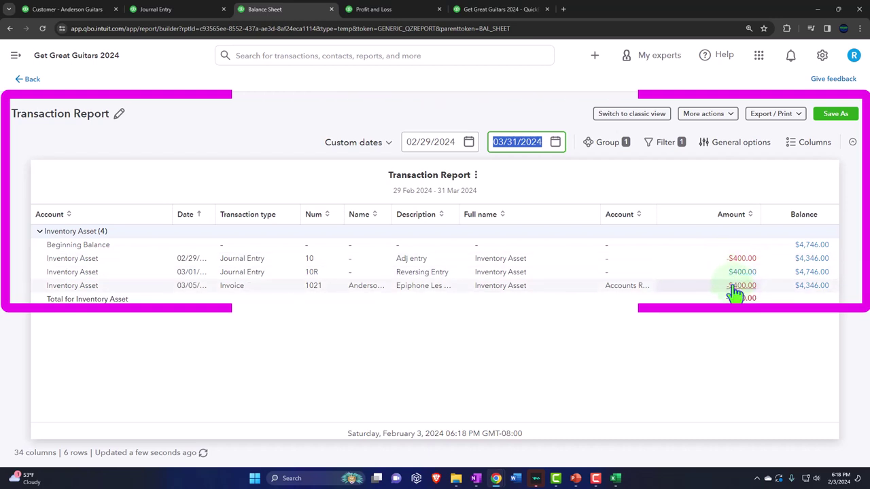
click(31, 79)
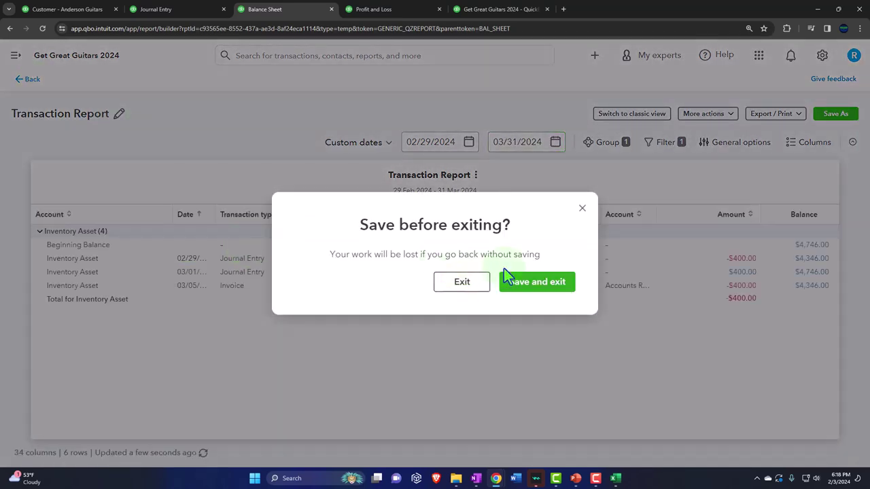
click(475, 285)
- Examine the March Sales Tax Payable Adj transactions with the start date set to 02/29/2024, and exit the report without saving
scroll(408, 312, down, 3)
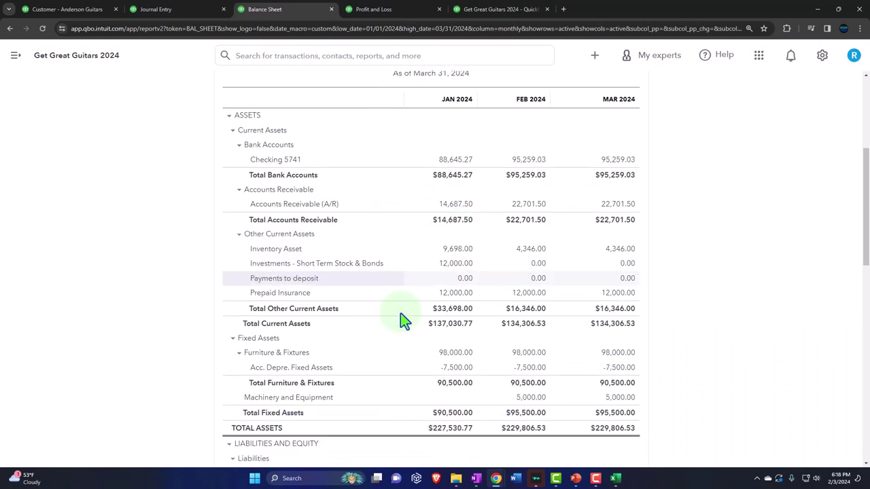
scroll(400, 322, down, 4)
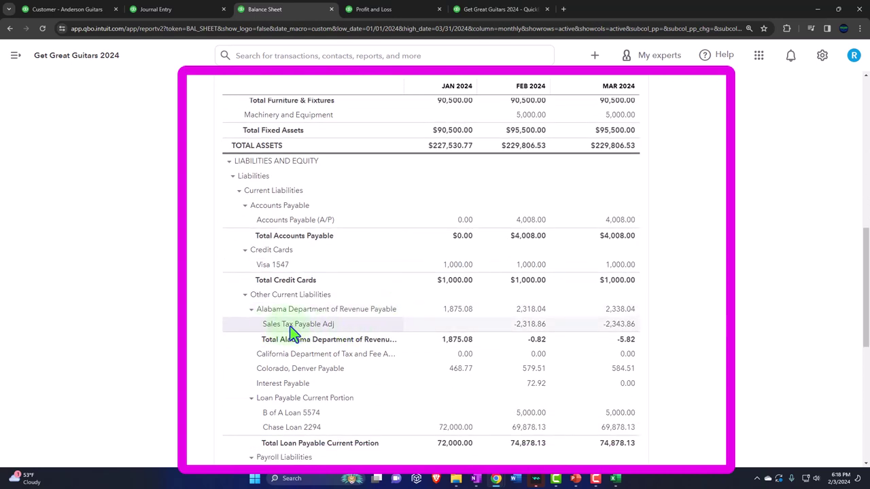
click(611, 327)
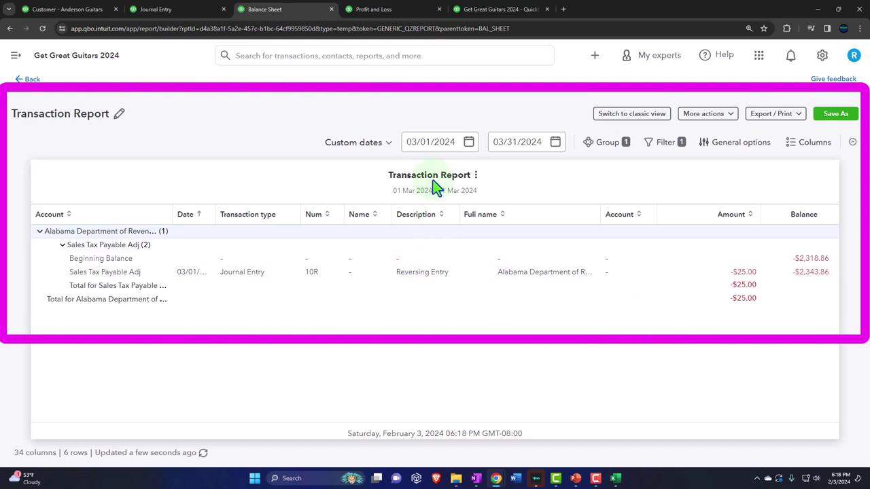
click(414, 139)
text(02/29/2024)
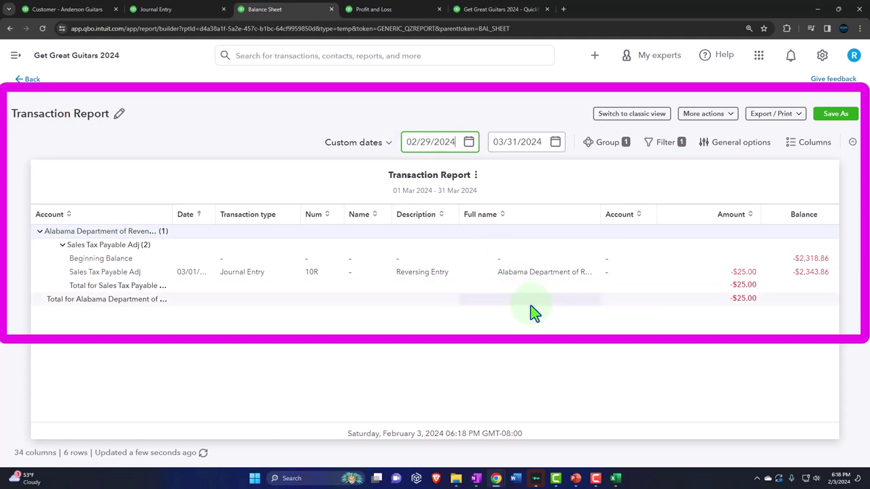
key(Tab)
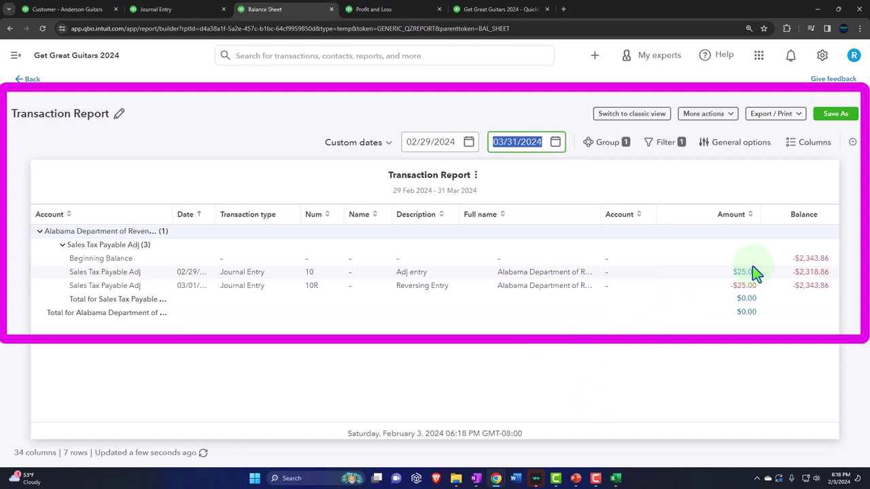
click(30, 80)
click(460, 282)
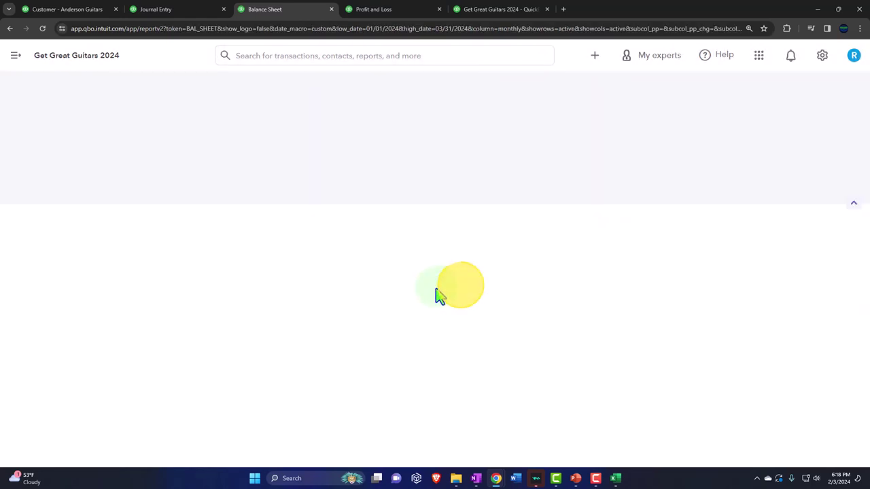
- Duplicate the Trial Balance browser tab and open the Reports list in the copy, with the navigation menu collapsed
scroll(354, 330, down, 2)
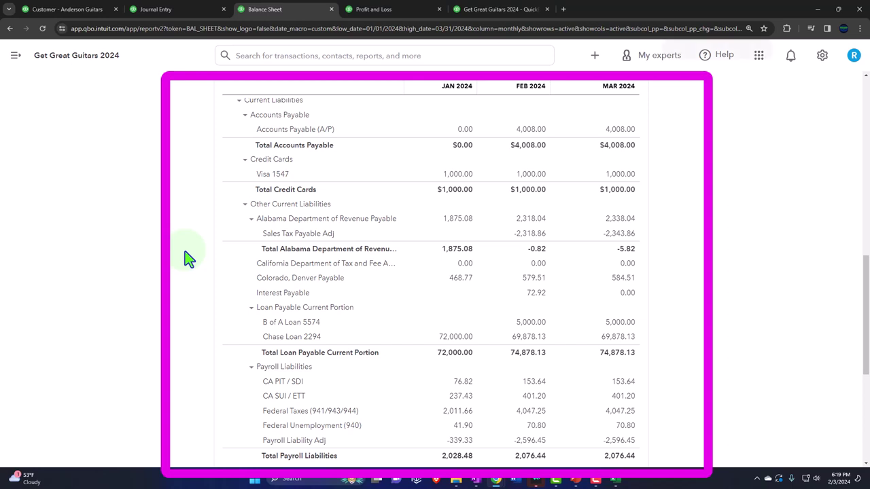
key(ctrl+plus)
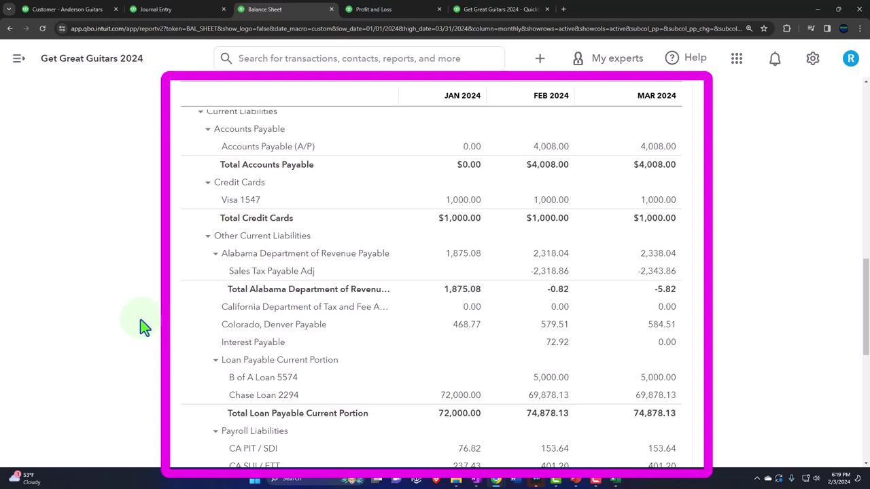
scroll(145, 326, up, 5)
scroll(142, 326, up, 2)
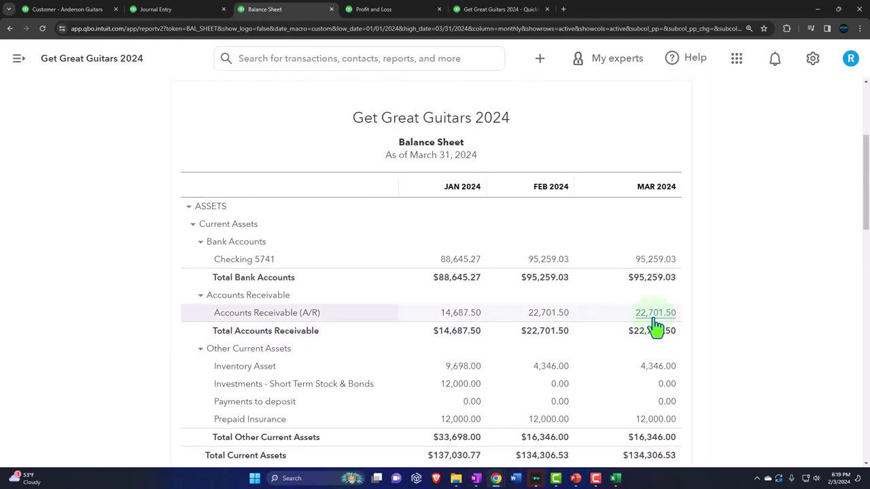
click(533, 11)
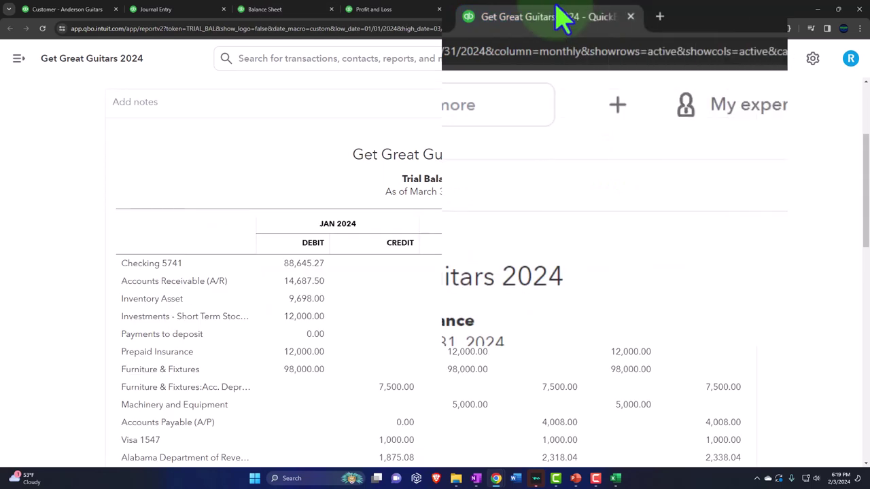
right_click(559, 19)
click(589, 151)
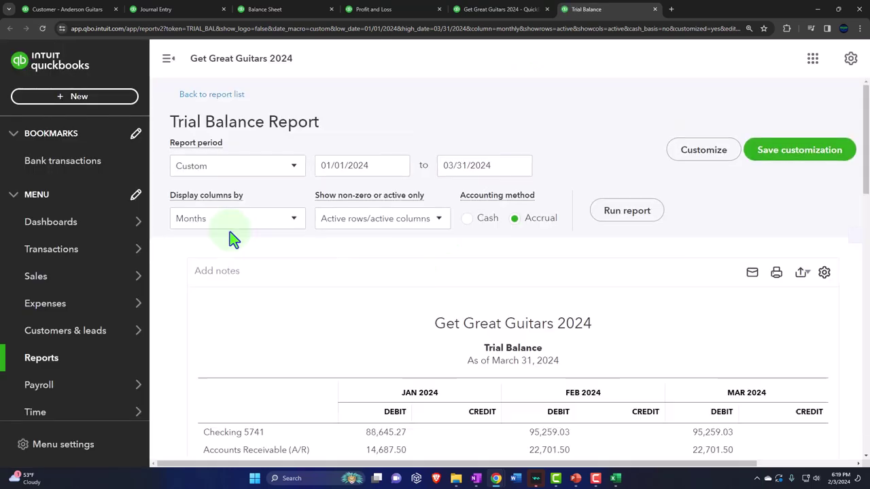
click(54, 367)
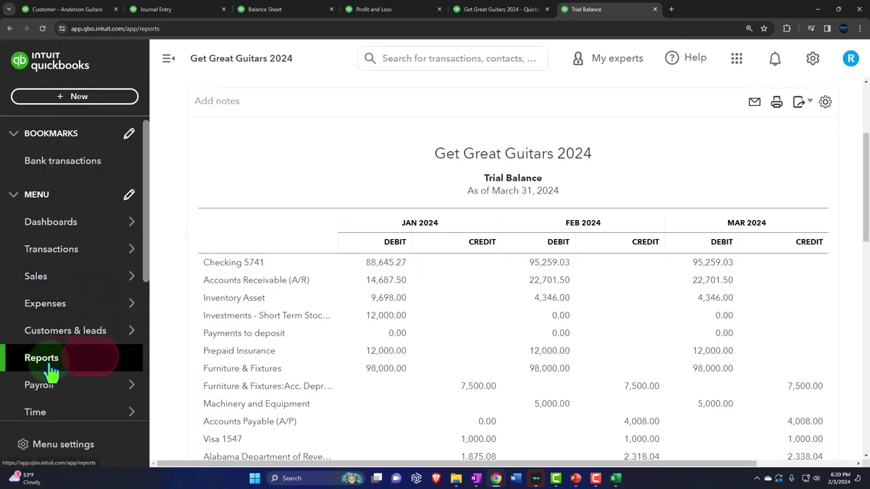
click(167, 59)
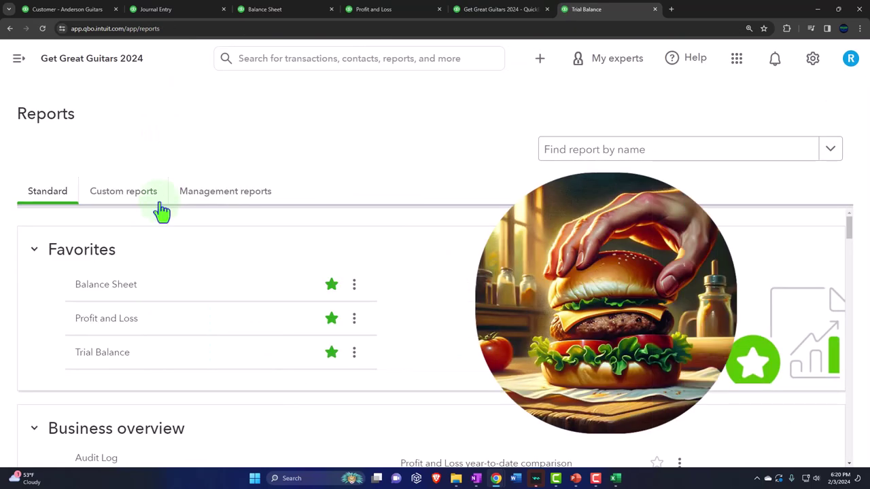
- Open the Customer Balance Detail report from the Who owes you group
scroll(113, 330, down, 7)
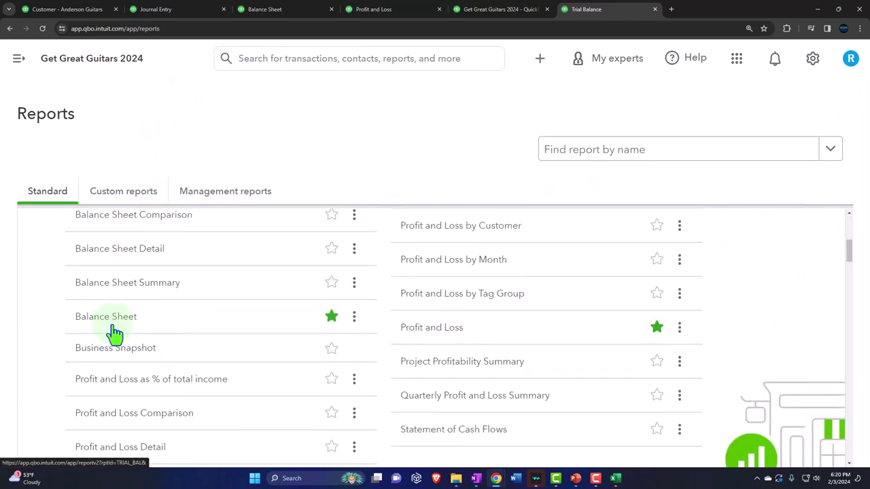
scroll(116, 332, down, 1)
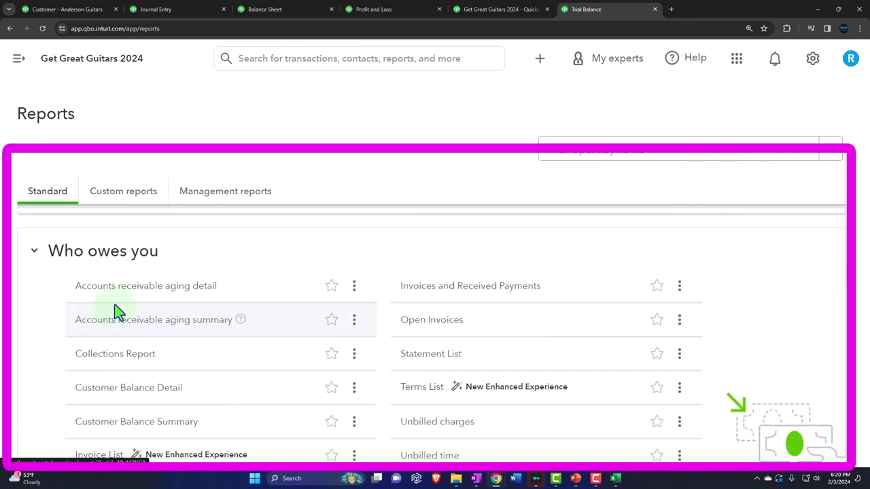
key(ctrl+minus)
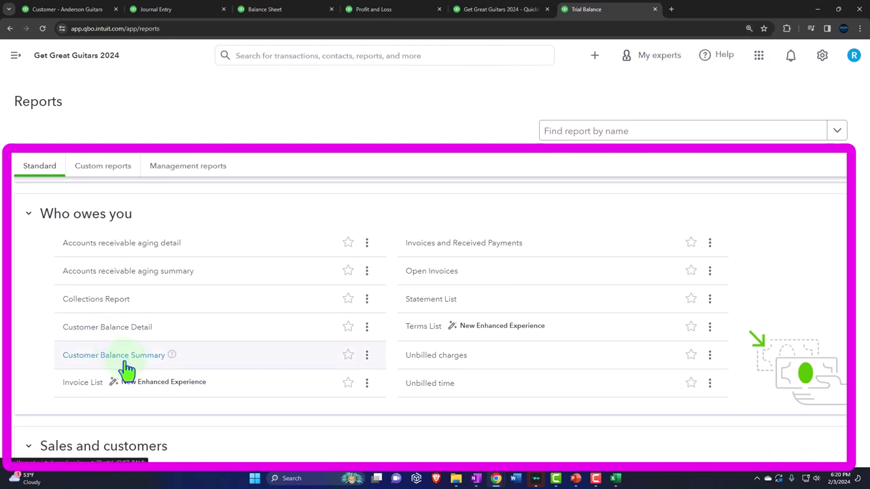
click(120, 335)
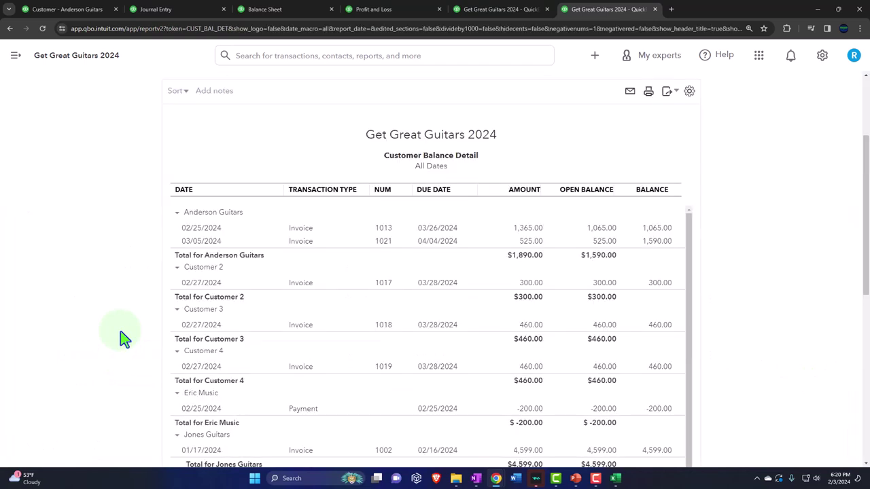
- Run the Customer Balance Detail report for a custom period as of 02/29/2024
click(120, 144)
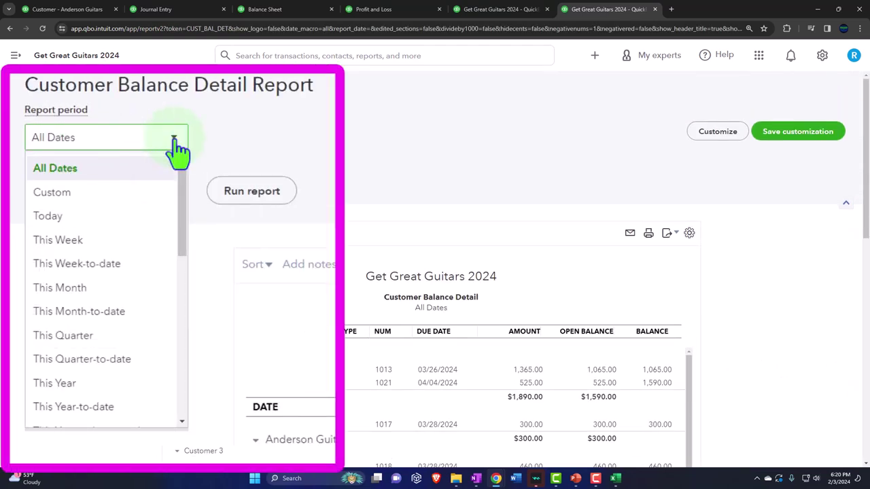
click(129, 194)
click(270, 138)
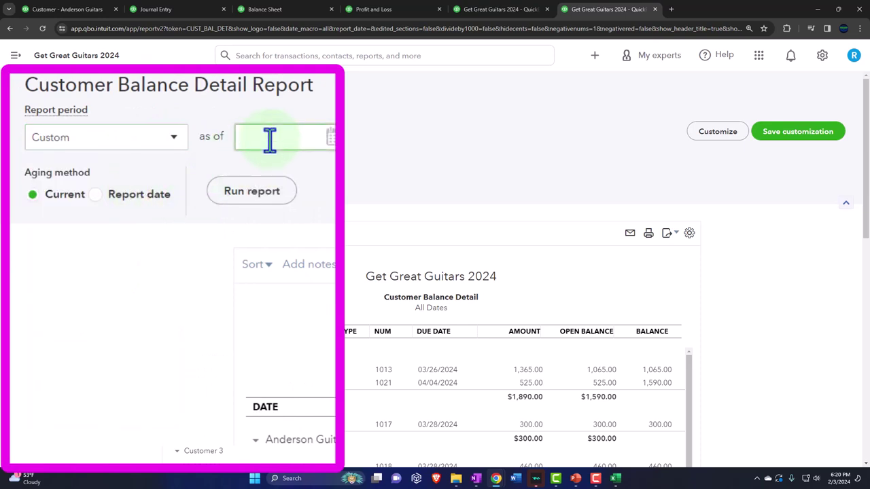
click(175, 184)
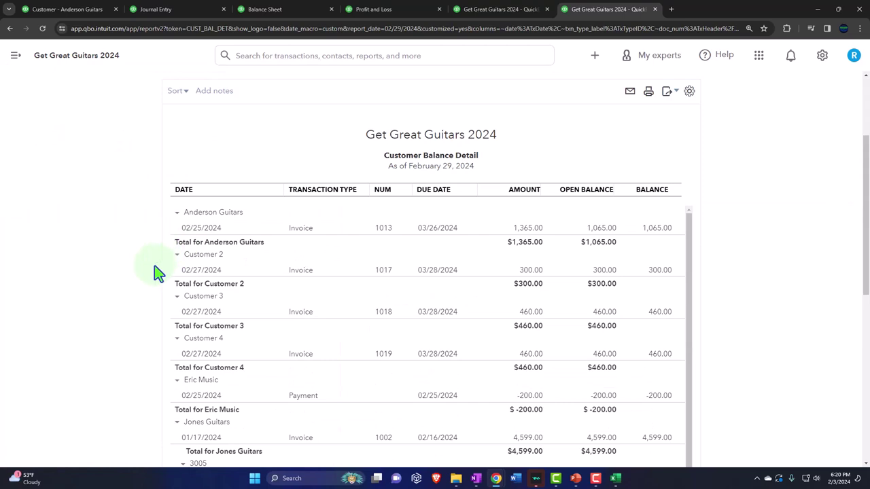
- Examine the customer balances, comparing the Anderson Guitars entries with the ZZZ journal entry and the report total
key(ctrl+plus)
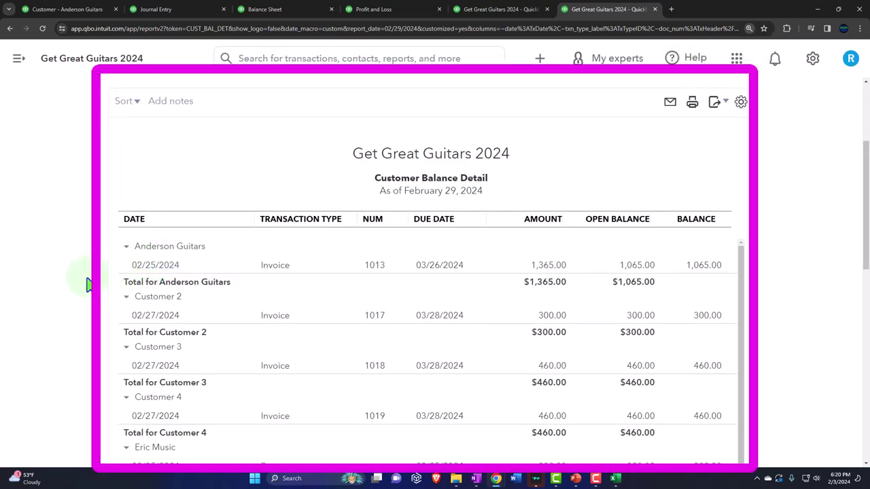
scroll(277, 348, down, 1)
scroll(146, 365, down, 15)
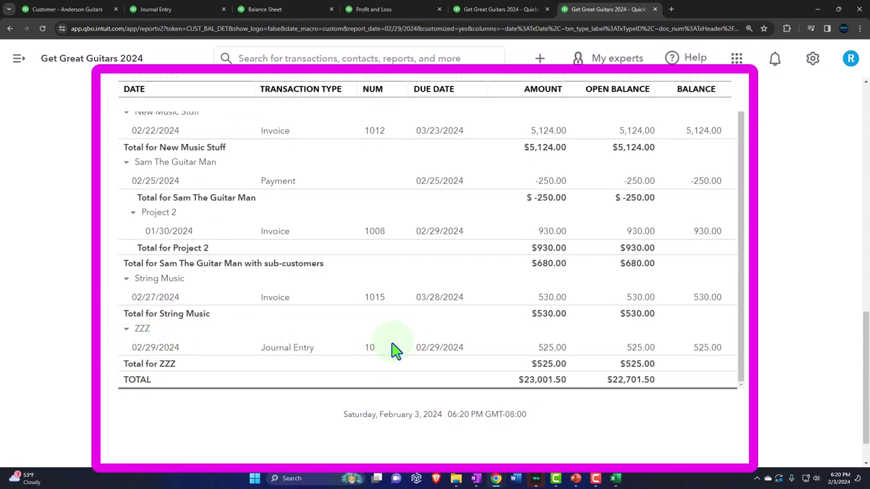
scroll(356, 334, up, 2)
scroll(55, 275, up, 8)
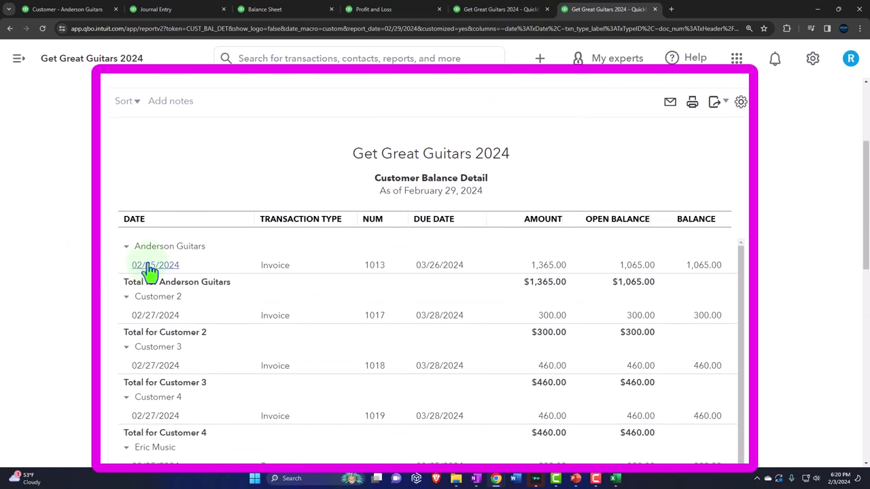
scroll(135, 330, down, 10)
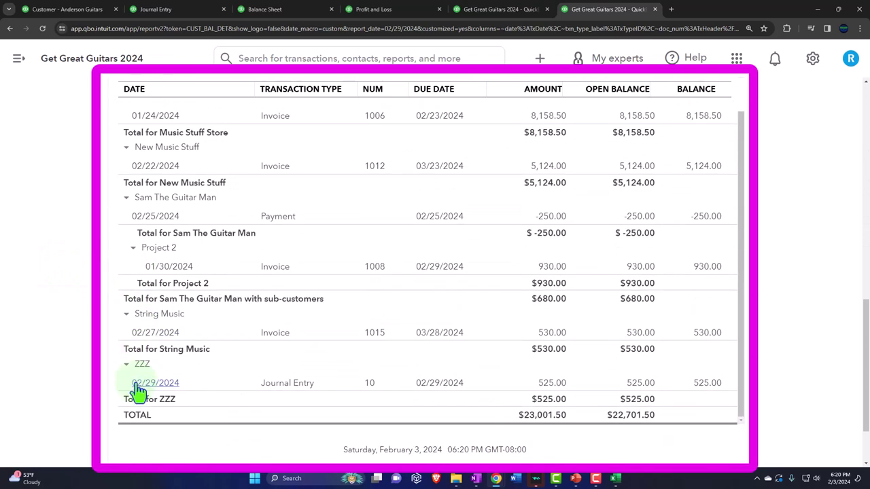
scroll(138, 392, down, 2)
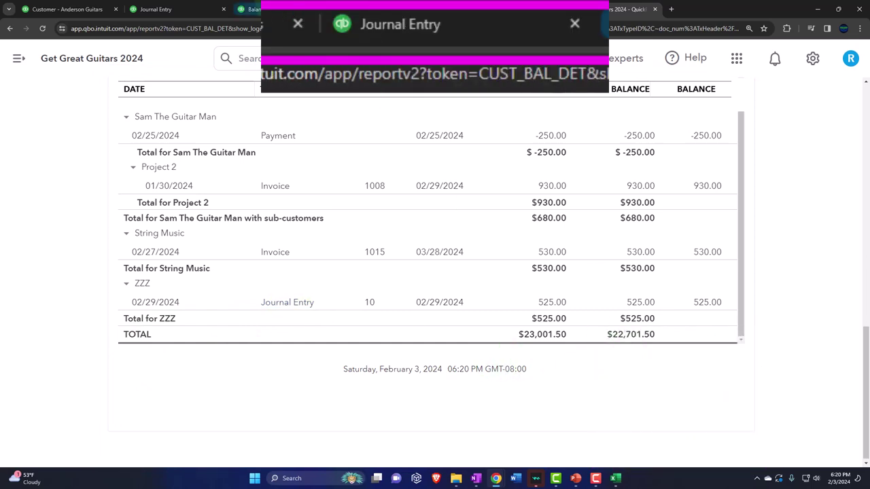
- Return to the Balance Sheet and close the Journal Entry browser tab
click(454, 17)
click(734, 30)
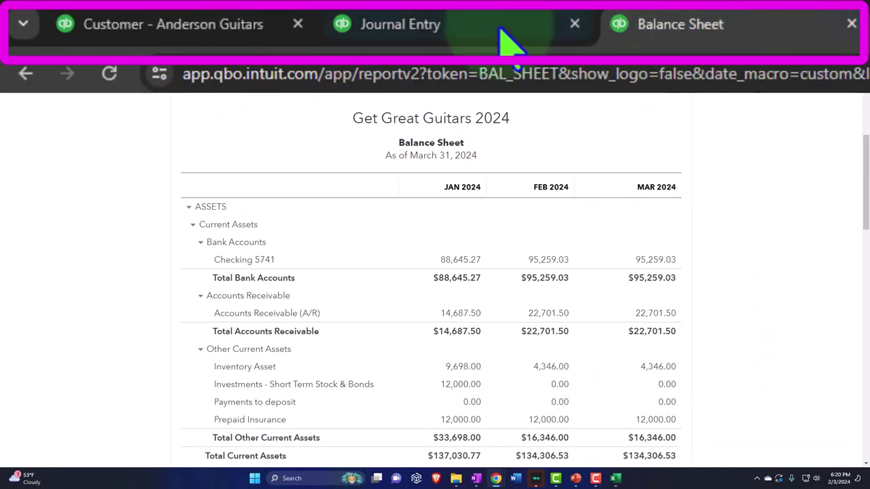
click(529, 31)
click(575, 25)
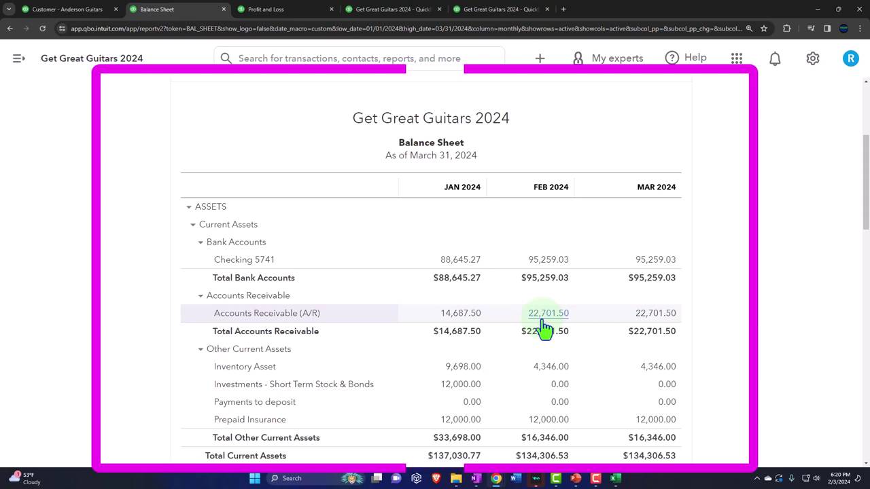
- Rerun the Customer Balance Detail report as of 03/31/2024
click(496, 12)
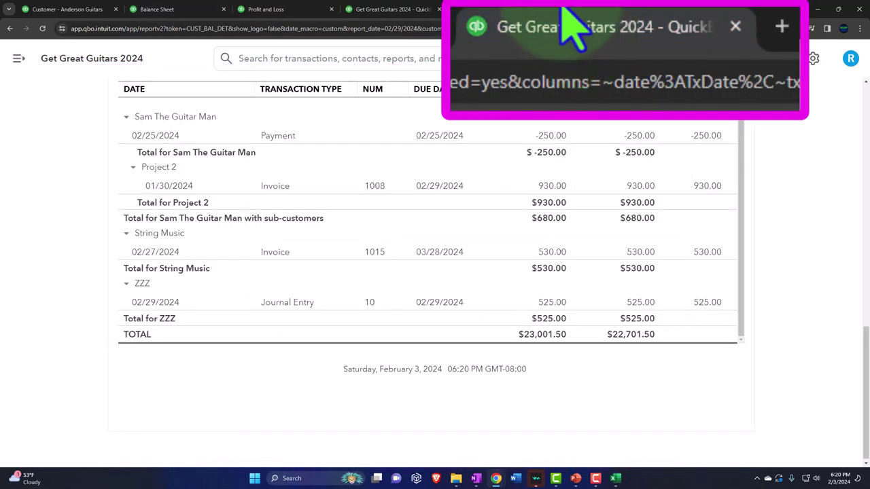
scroll(414, 202, up, 10)
scroll(122, 235, up, 3)
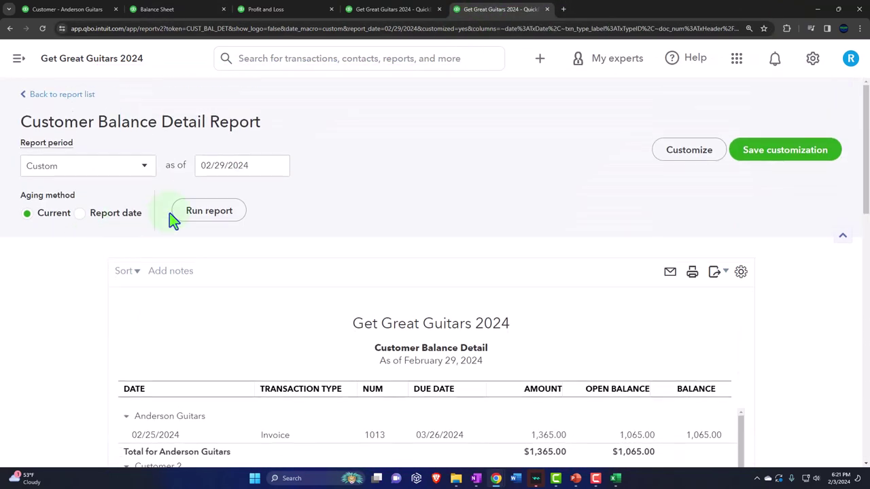
click(229, 165)
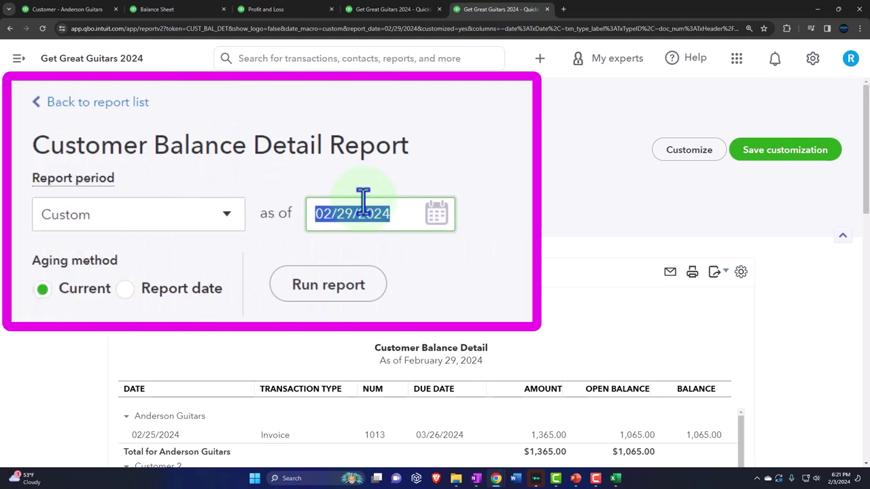
text(03)
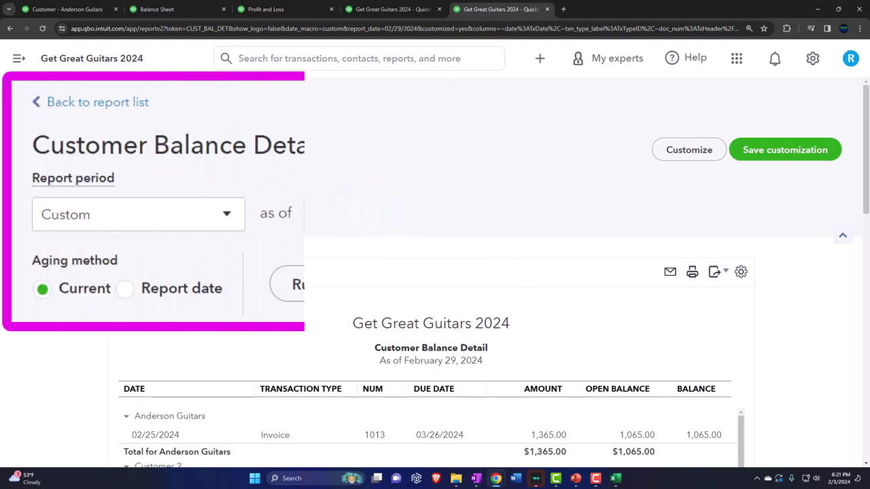
click(218, 223)
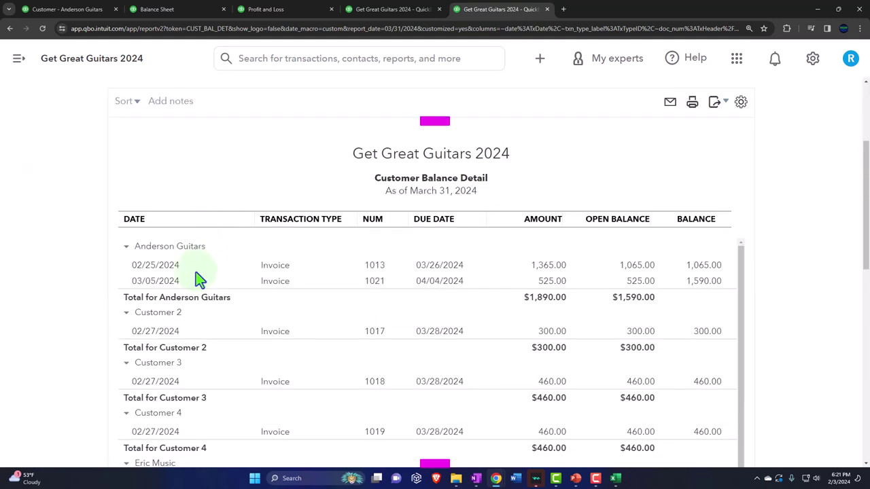
- Examine the March Customer Balance Detail for Anderson Guitars, ZZZ and the report total, and return to the Balance Sheet for comparison
scroll(145, 306, down, 1)
scroll(158, 302, up, 1)
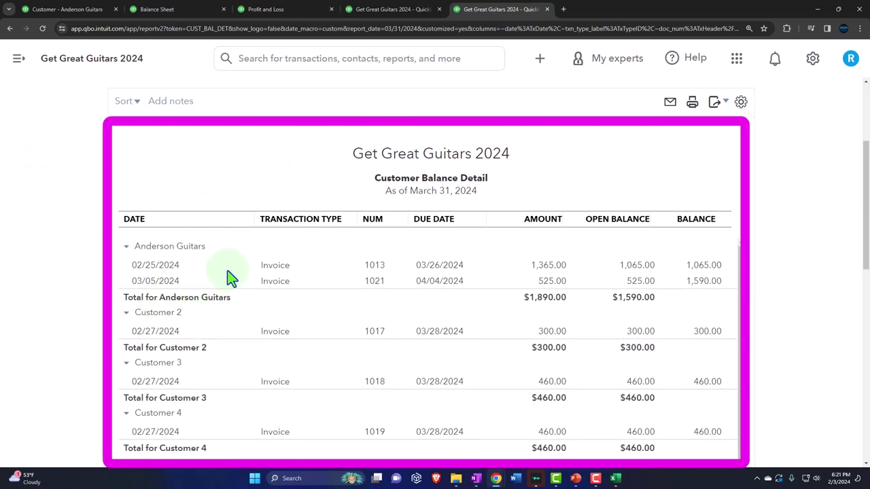
key(ctrl+minus)
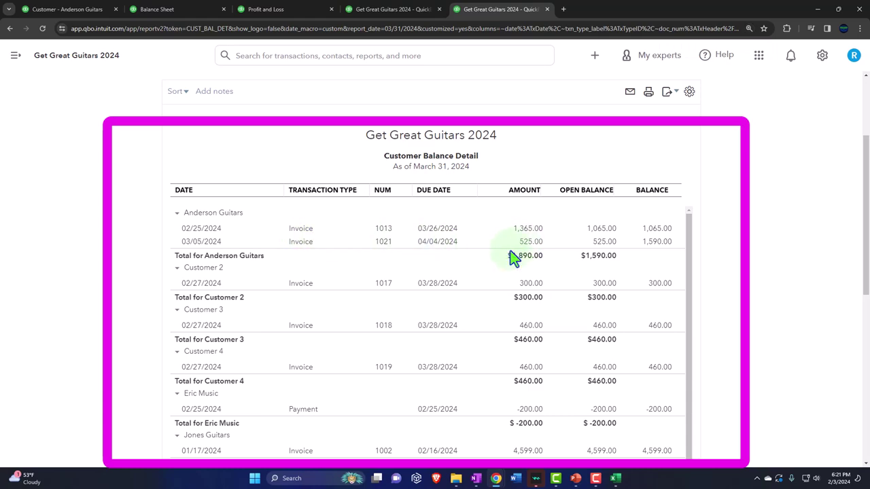
scroll(454, 284, down, 10)
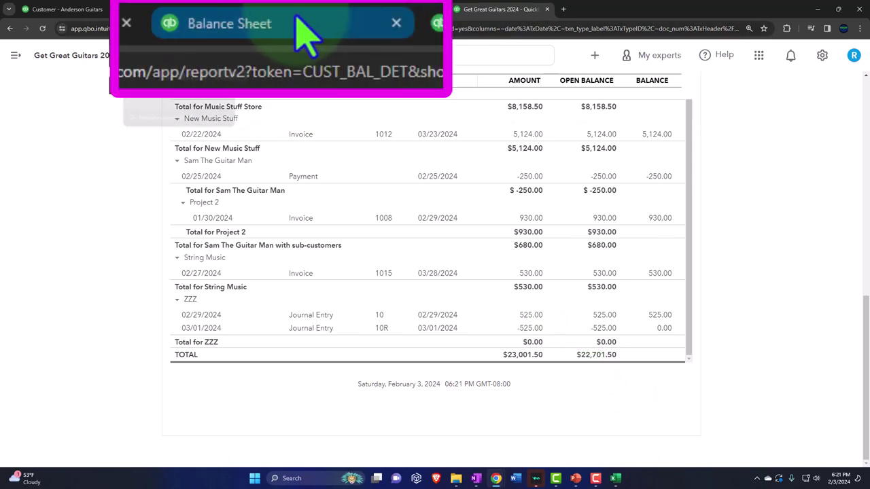
click(184, 9)
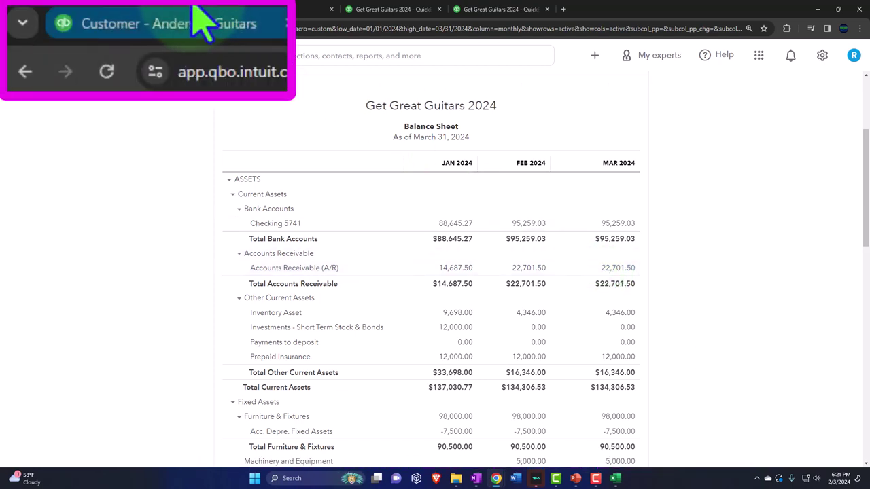
- Open Anderson Guitars from the customer list and review its transactions
click(82, 9)
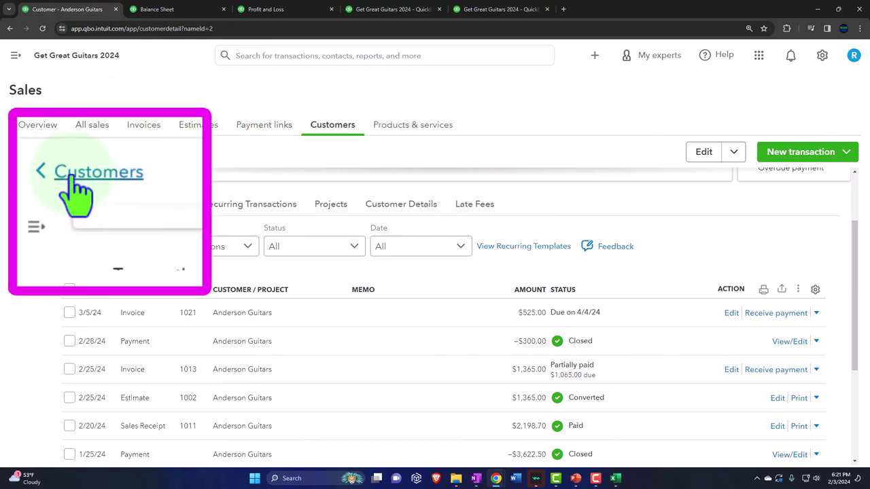
click(48, 153)
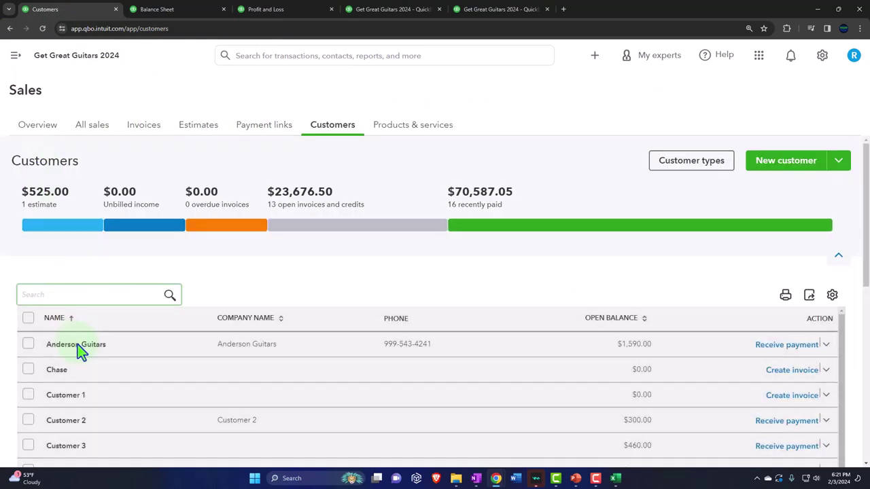
click(76, 344)
scroll(126, 378, down, 4)
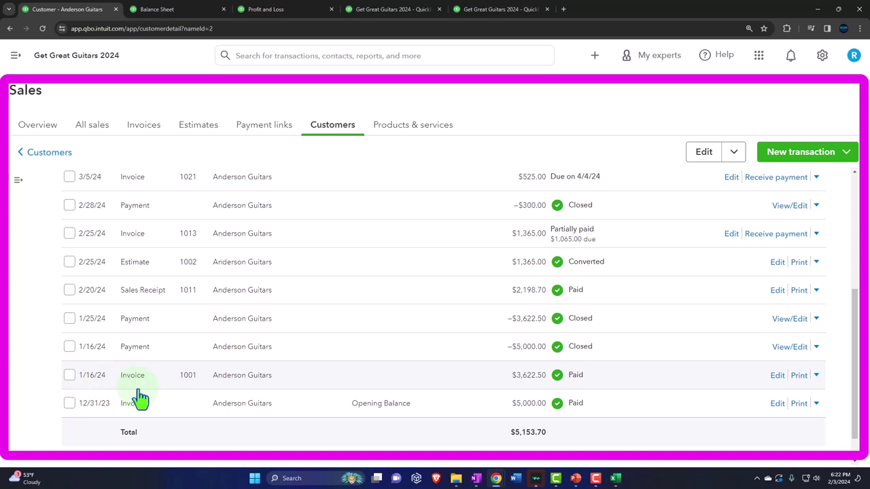
scroll(141, 397, up, 1)
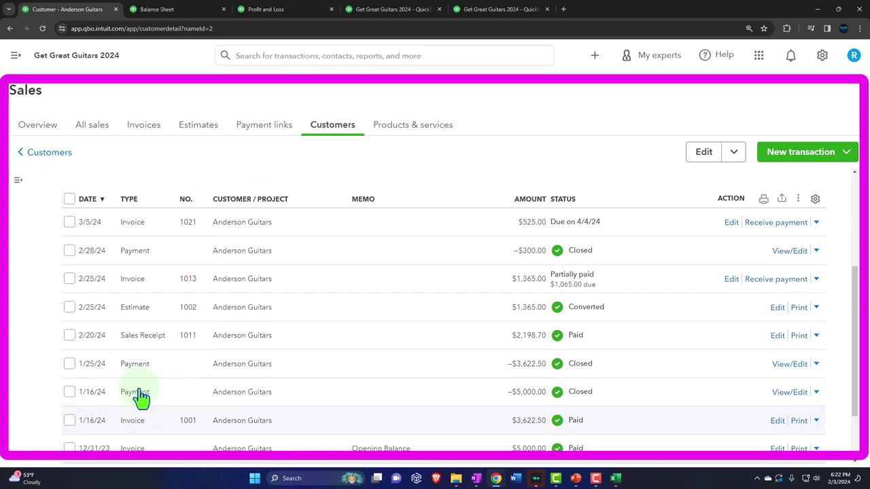
- Return to the customer list, open customer ZZZ and review its journal entries 10 and 10R
click(57, 156)
scroll(76, 303, down, 5)
scroll(121, 353, up, 5)
scroll(121, 353, down, 1)
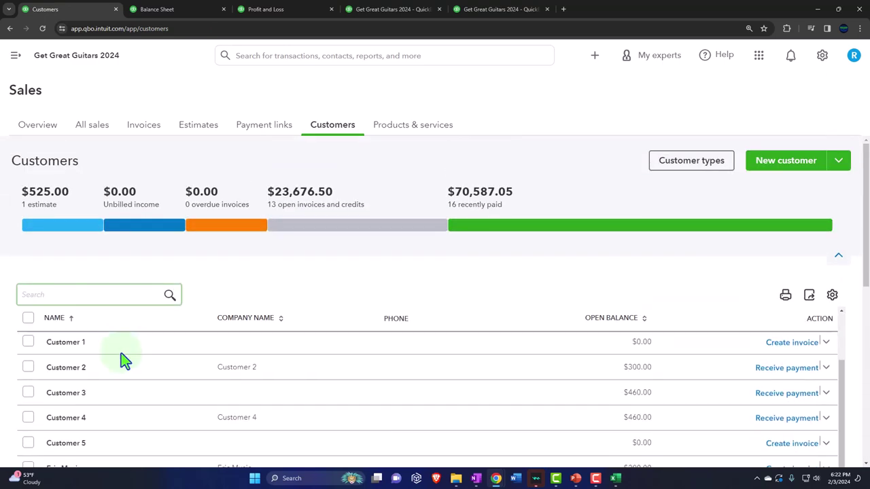
scroll(53, 381, down, 5)
scroll(47, 378, down, 1)
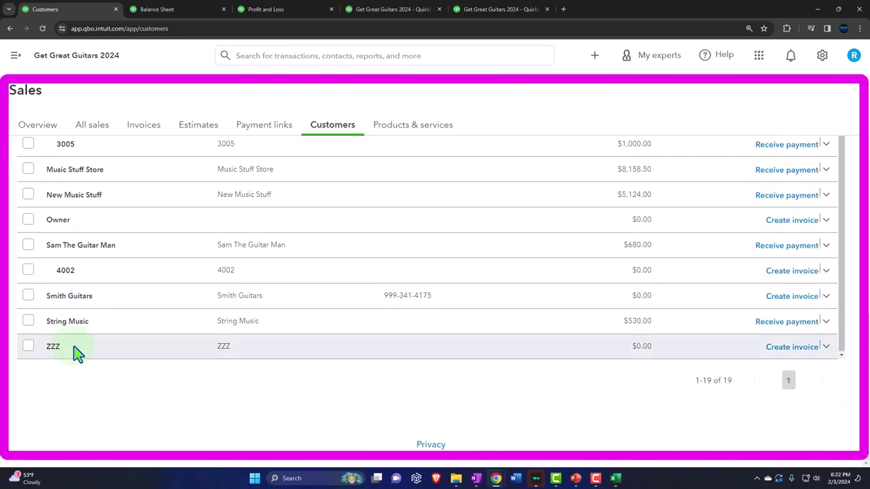
click(544, 346)
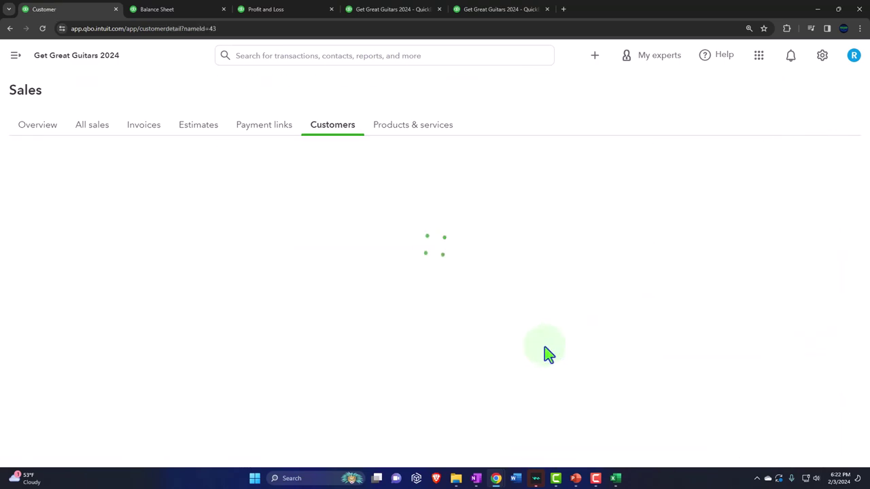
scroll(225, 318, down, 1)
scroll(224, 318, down, 2)
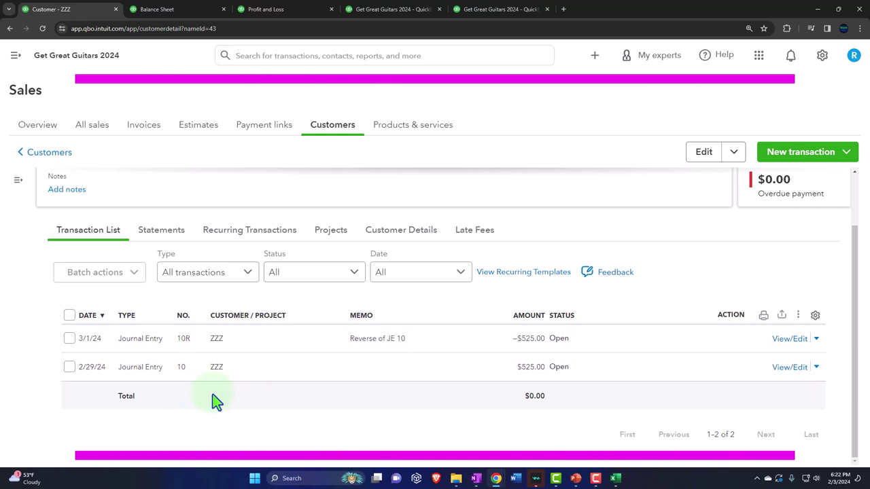
scroll(220, 398, up, 3)
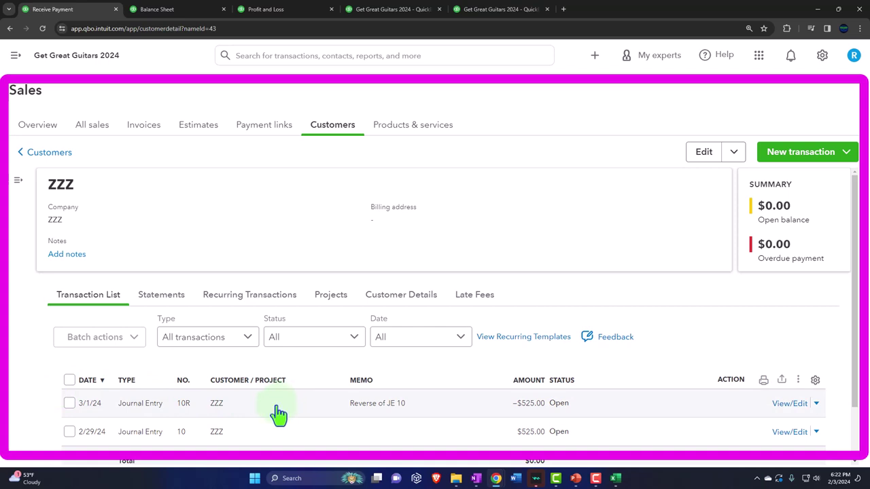
- Compare the ZZZ entries in the Customer Balance Detail report with the ZZZ customer's transaction list
click(479, 10)
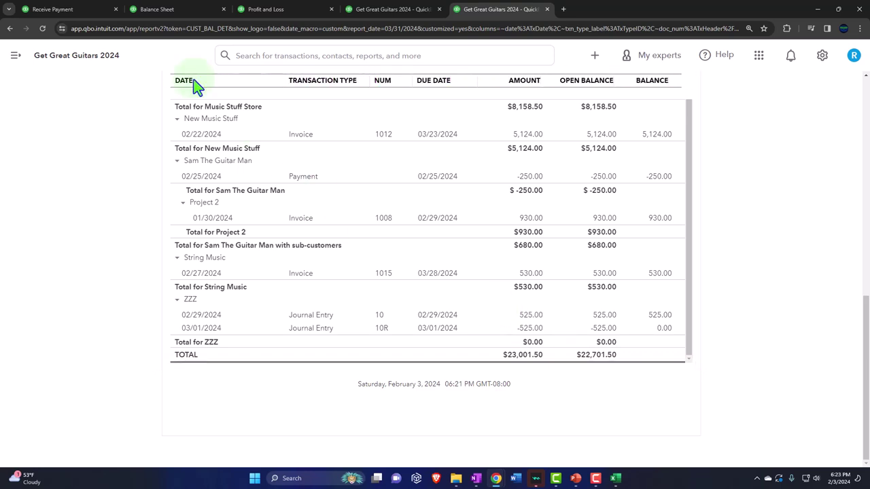
click(78, 9)
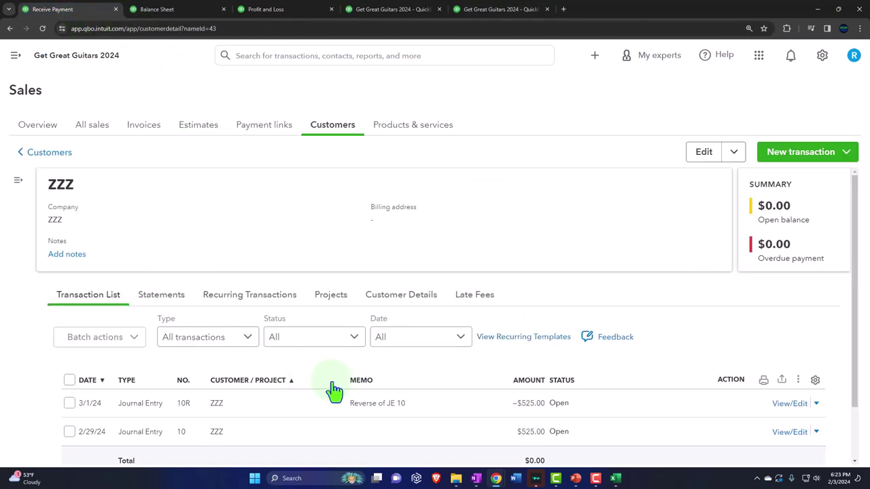
scroll(333, 389, down, 1)
scroll(333, 389, down, 1)
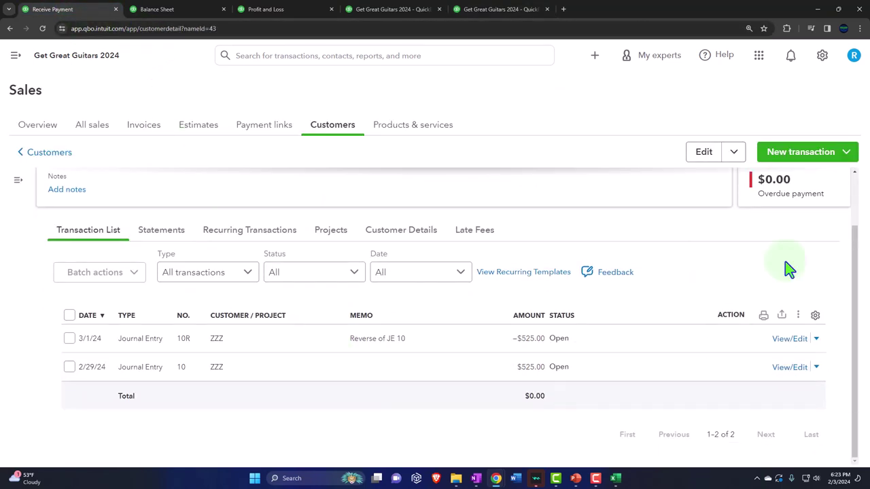
- Create a new payment for ZZZ and check that Journal Entry # 10 and credit Journal Entry # 10R are both selected for 525.00
click(845, 153)
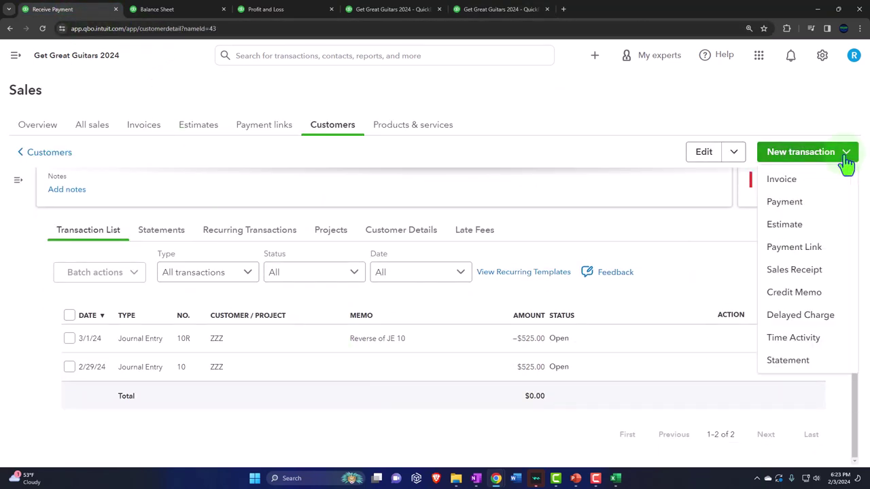
click(744, 204)
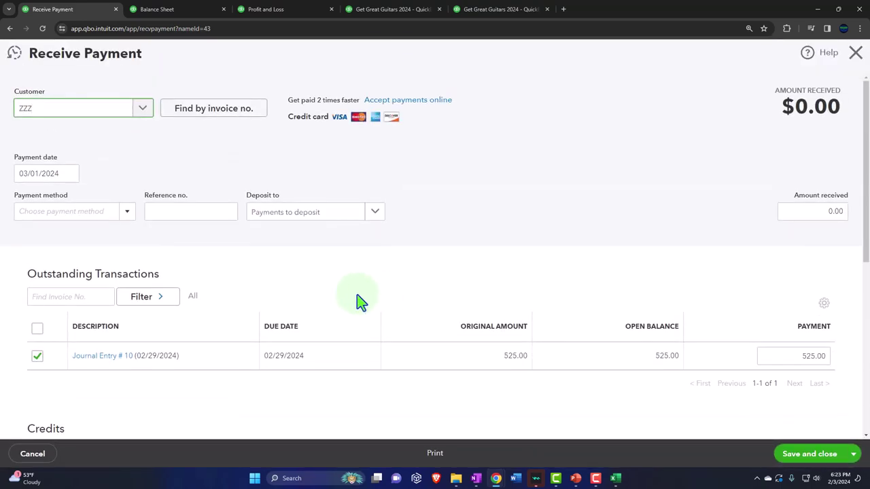
scroll(55, 231, down, 2)
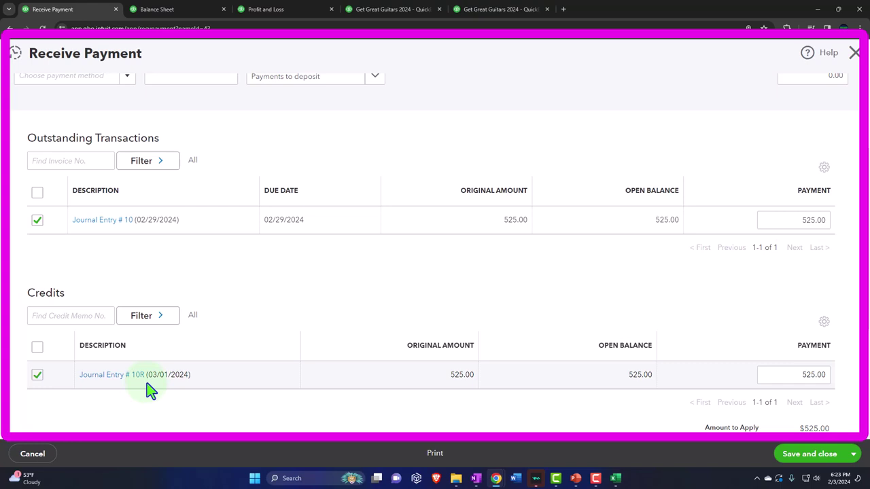
scroll(48, 250, up, 1)
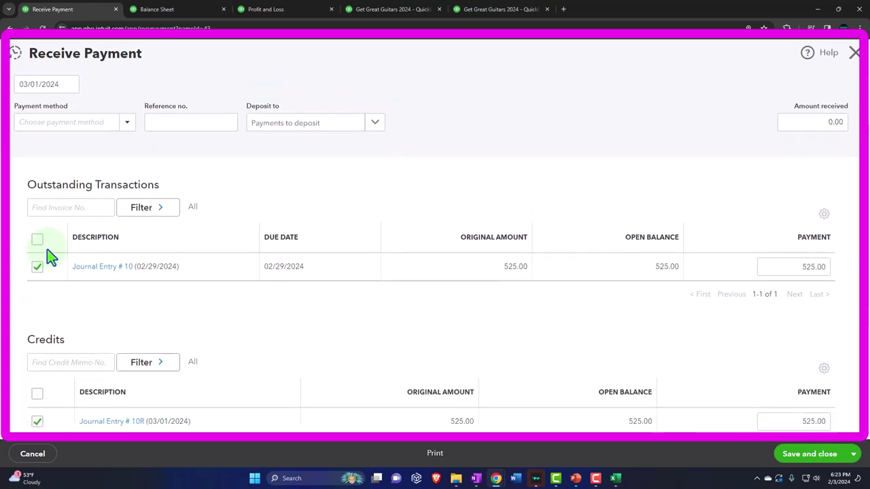
scroll(46, 249, up, 2)
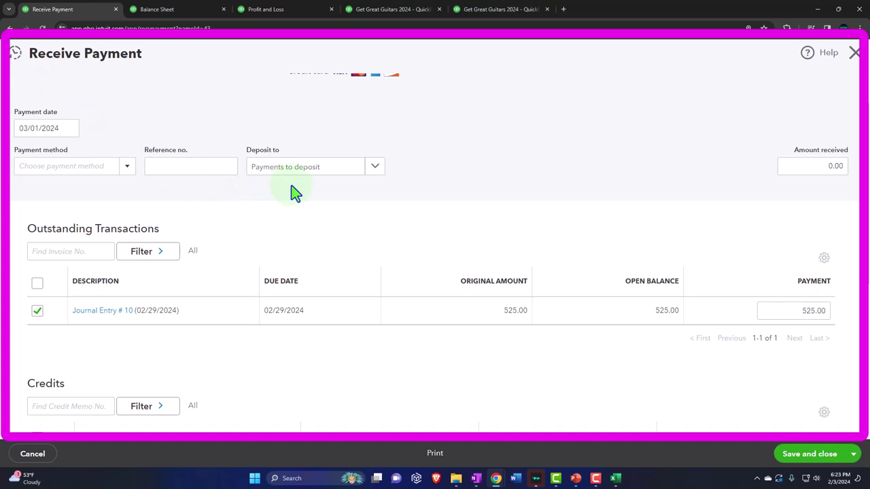
- Keep Payments to deposit as the deposit account, save and close the zero-amount payment, and check the ZZZ transaction statuses
click(375, 176)
click(375, 170)
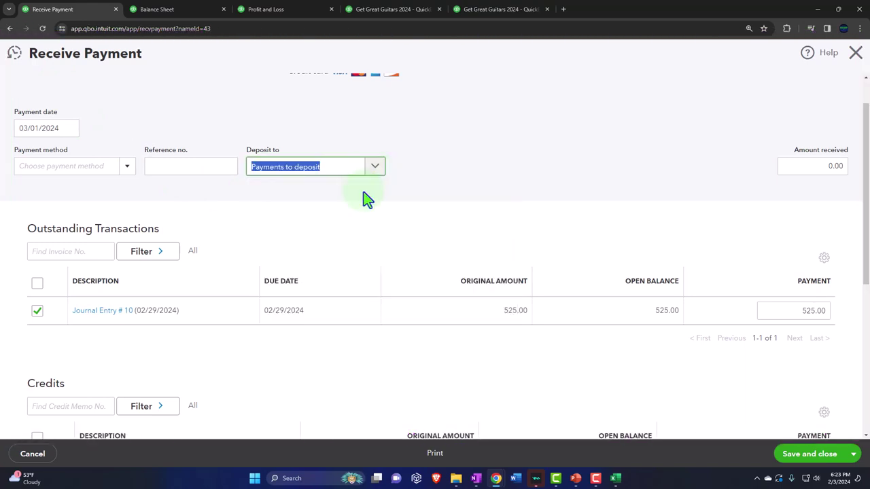
scroll(357, 218, down, 1)
scroll(340, 235, down, 1)
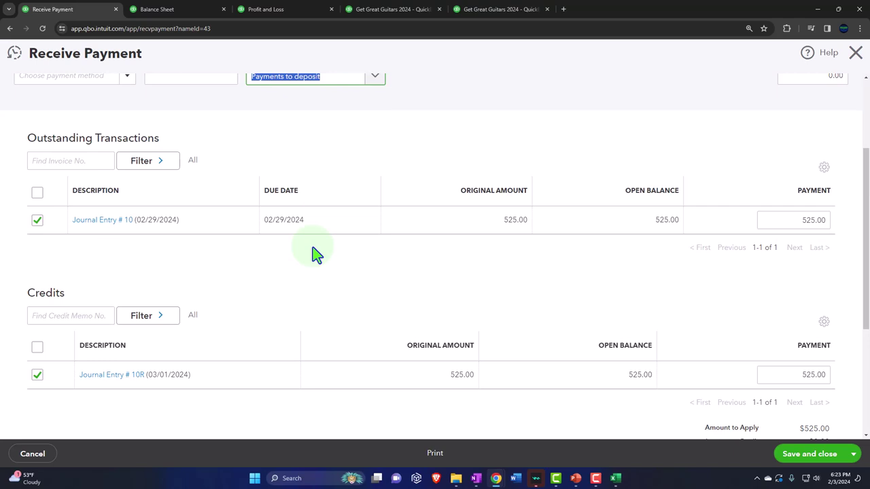
scroll(317, 254, up, 1)
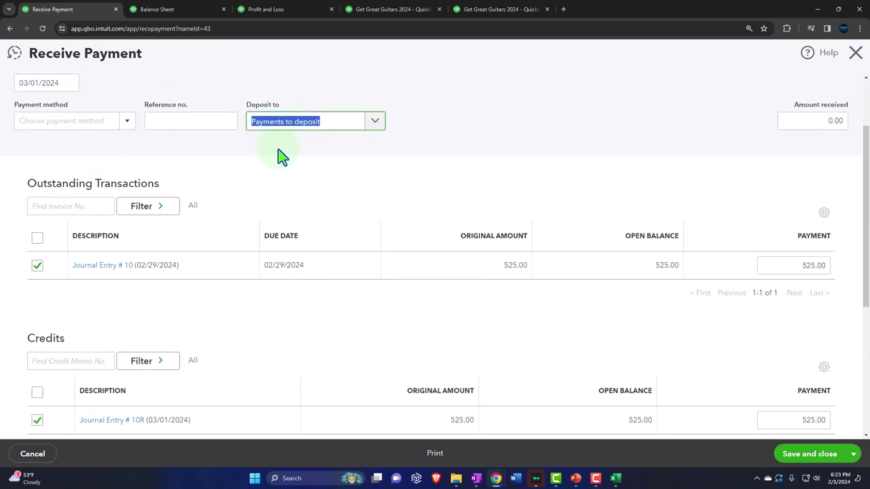
click(807, 459)
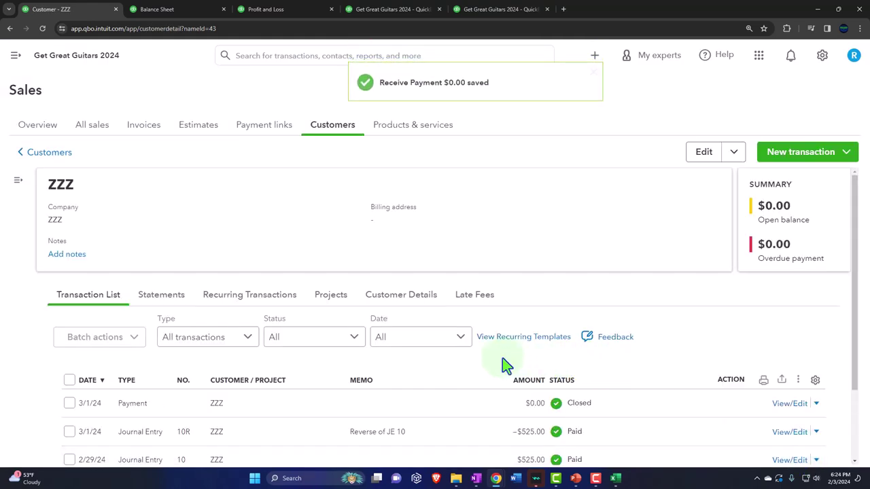
scroll(487, 365, down, 2)
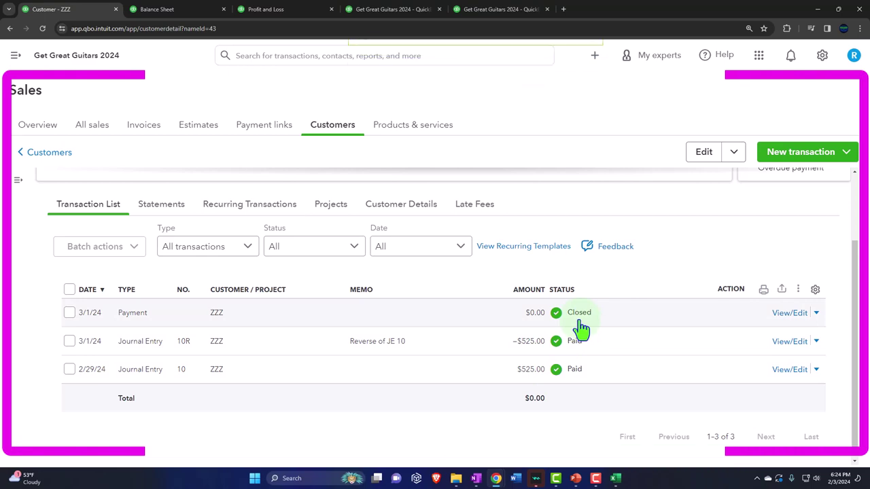
- Check the Accounts Receivable and Payments to deposit balances on the Balance Sheet
click(170, 9)
scroll(411, 262, up, 2)
scroll(507, 304, down, 2)
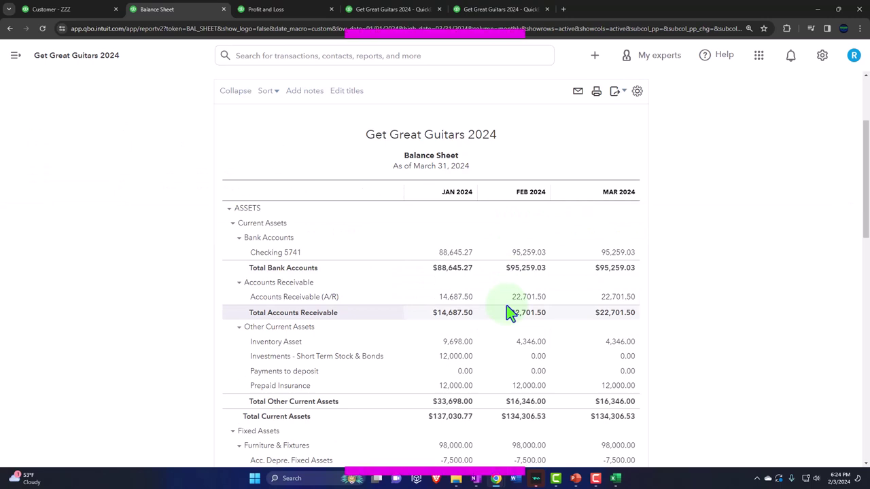
key(ctrl+plus)
key(ctrl+plus)
key(ctrl+plus)
scroll(506, 305, down, 2)
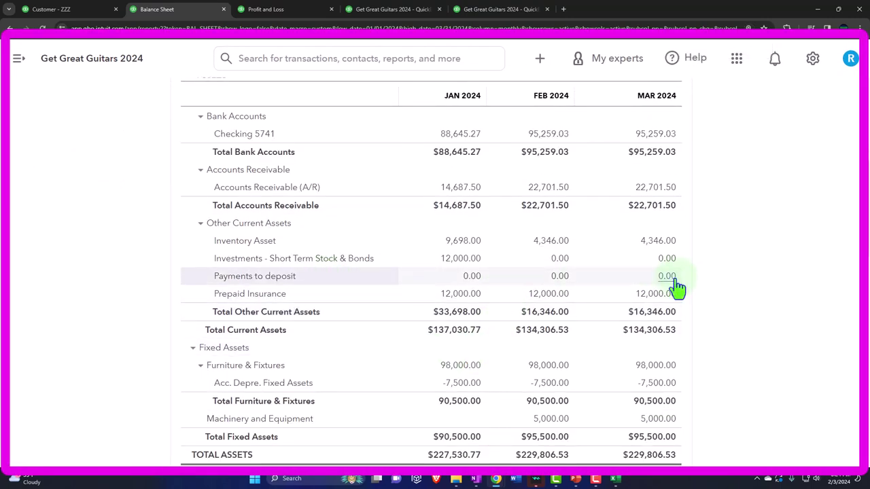
- Review the ZZZ journal entries and other customer balances in the Customer Balance Detail report
click(506, 11)
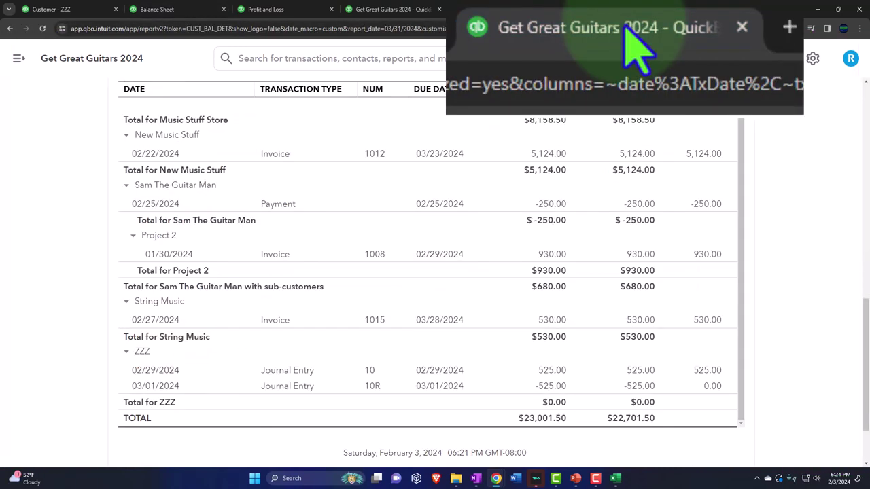
scroll(489, 316, up, 1)
scroll(530, 353, down, 1)
scroll(549, 372, up, 4)
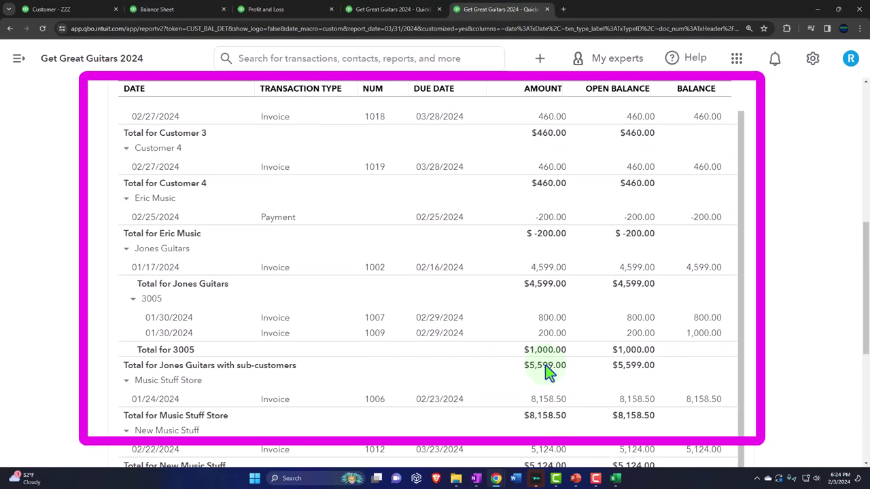
- Compare the remaining customer balances and the grand total in the Customer Balance Detail report
scroll(549, 372, up, 10)
scroll(155, 364, down, 10)
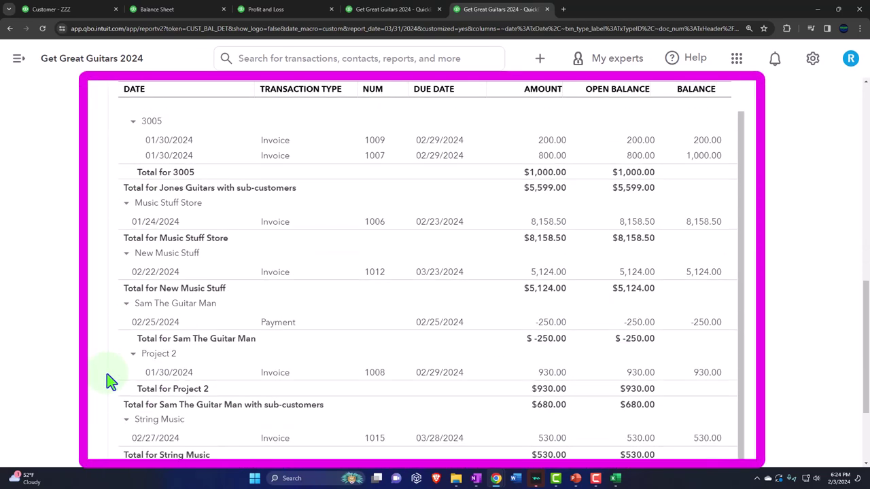
scroll(107, 373, down, 2)
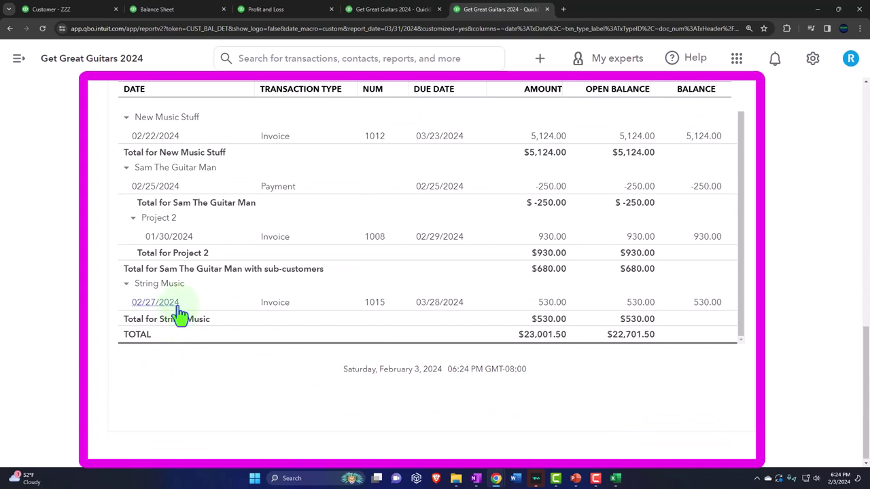
scroll(178, 309, up, 4)
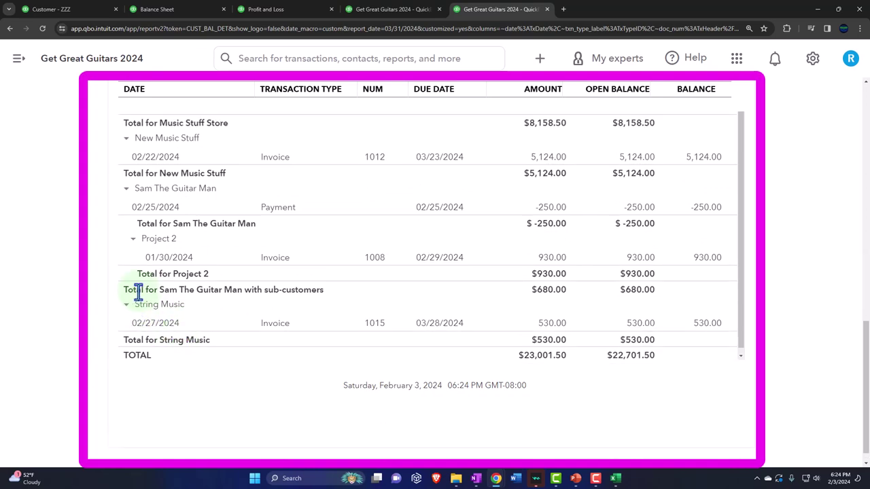
scroll(134, 297, up, 4)
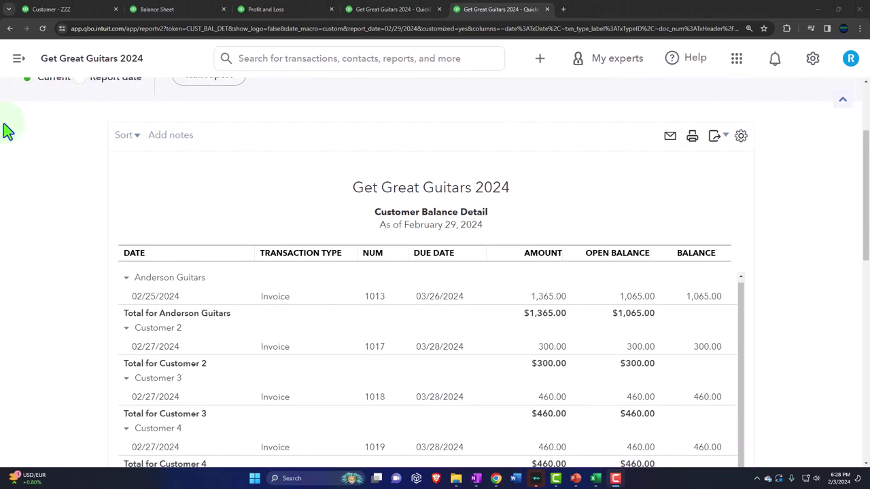
- Recheck the payment and journal entry statuses in the ZZZ transaction list, and return to the Balance Sheet
click(55, 11)
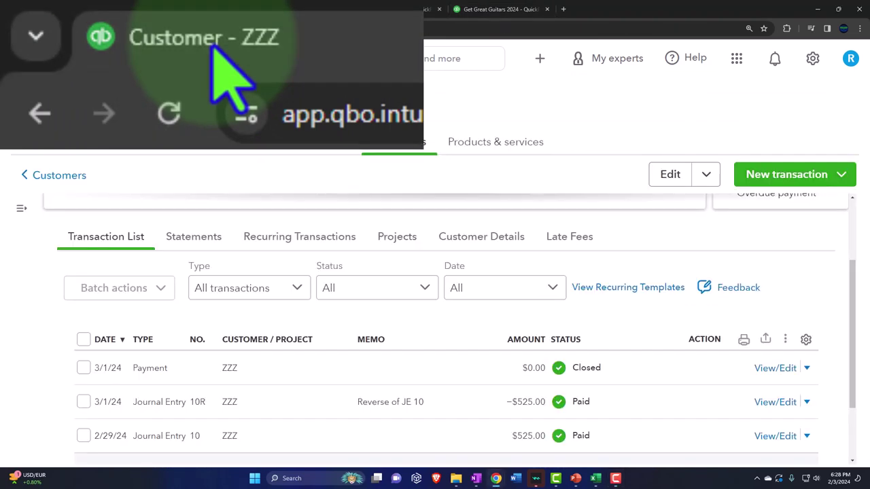
scroll(73, 360, down, 2)
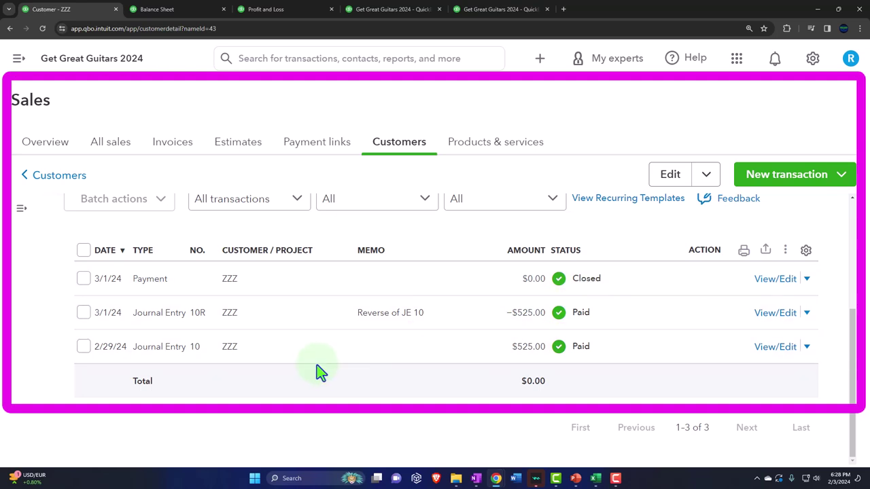
click(163, 10)
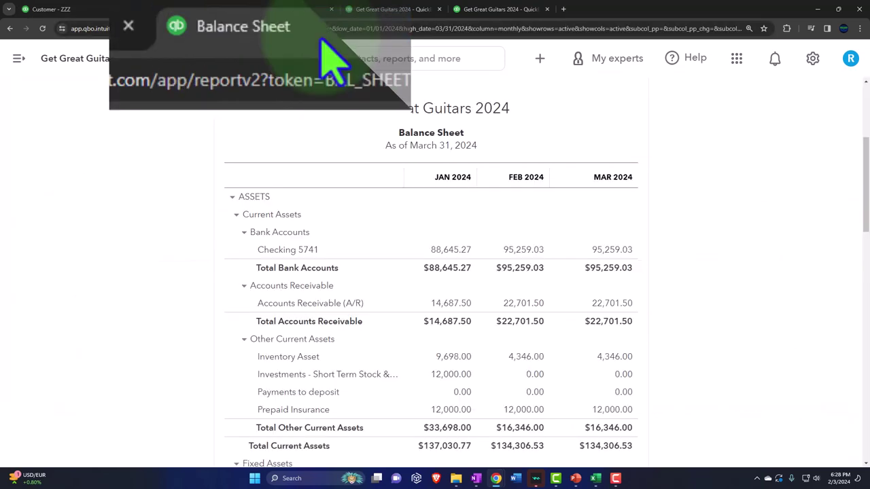